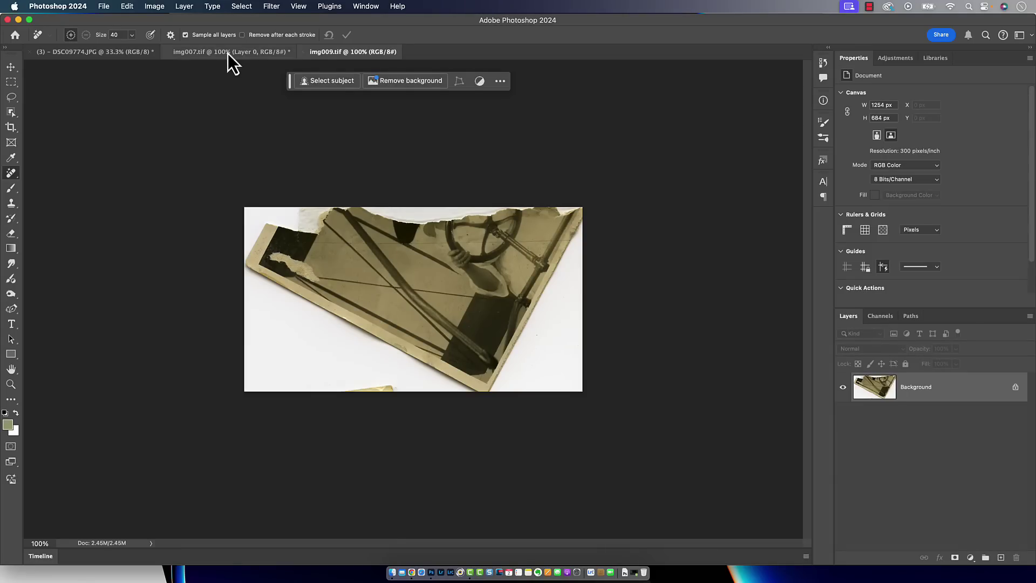
Step: Select the torn fragment in img009.tif with Select Subject, then go back to img007.tif
left_click(229, 52)
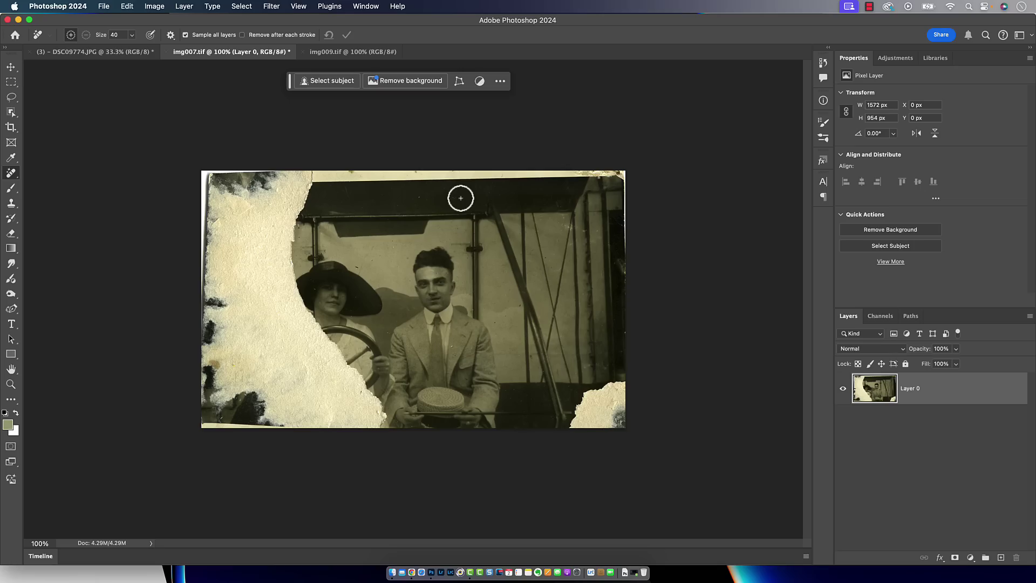
left_click(346, 52)
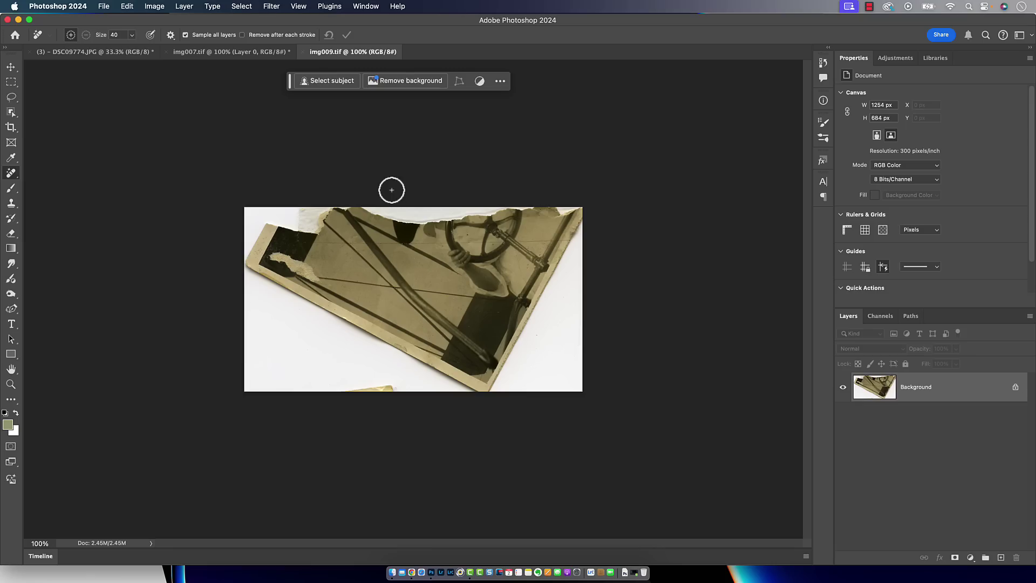
left_click(325, 81)
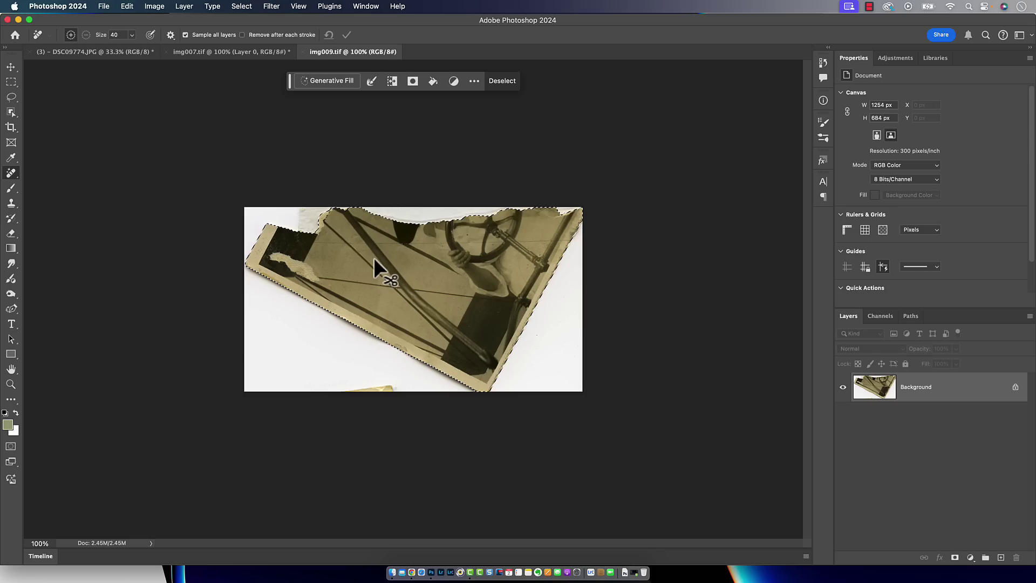
left_click(241, 53)
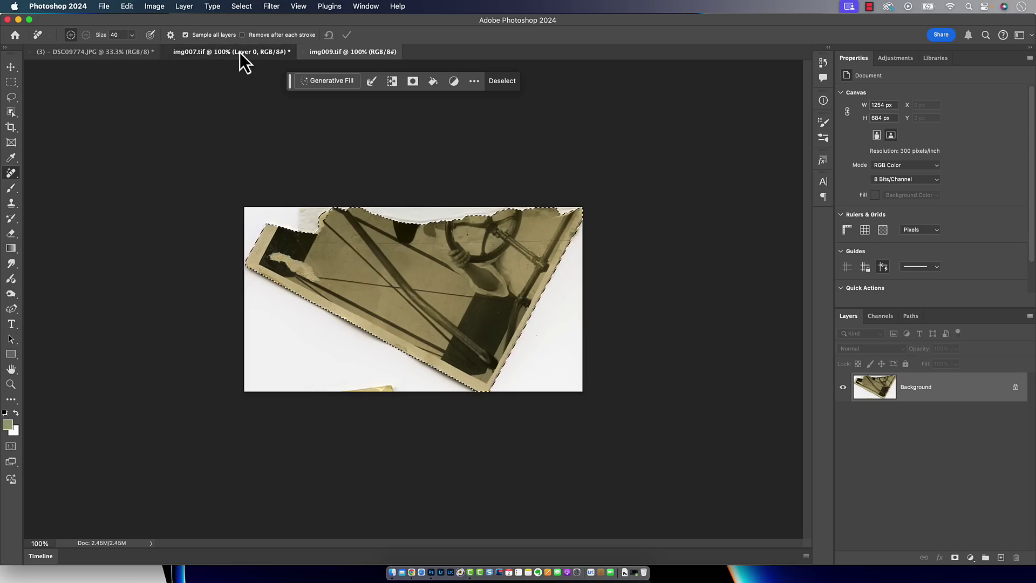
Step: Drag the fragment into img007 as Layer 1 at 73% opacity, rotated about 61° over the photo
left_click_drag(688, 271, 688, 272)
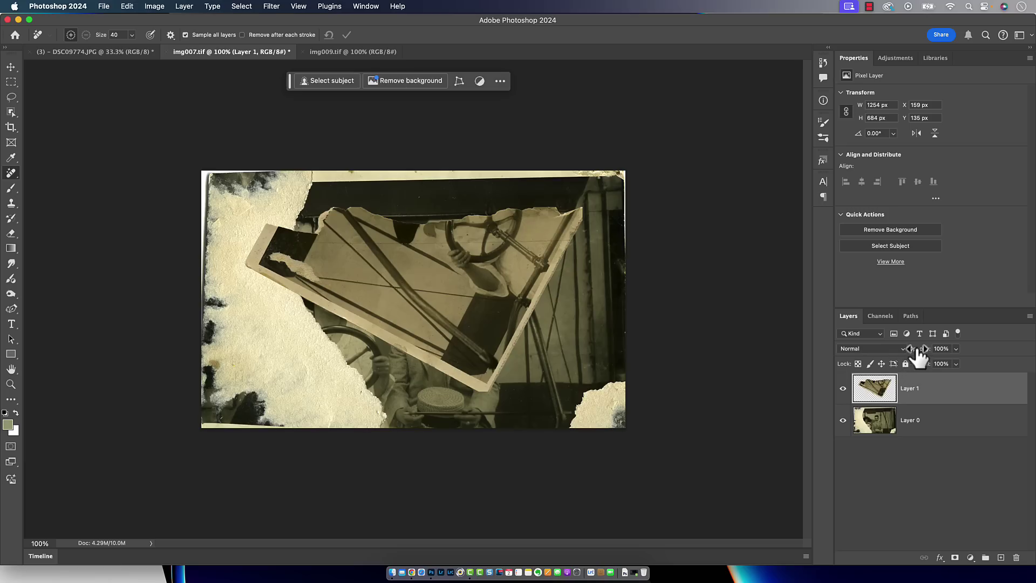
left_click_drag(913, 351, 900, 358)
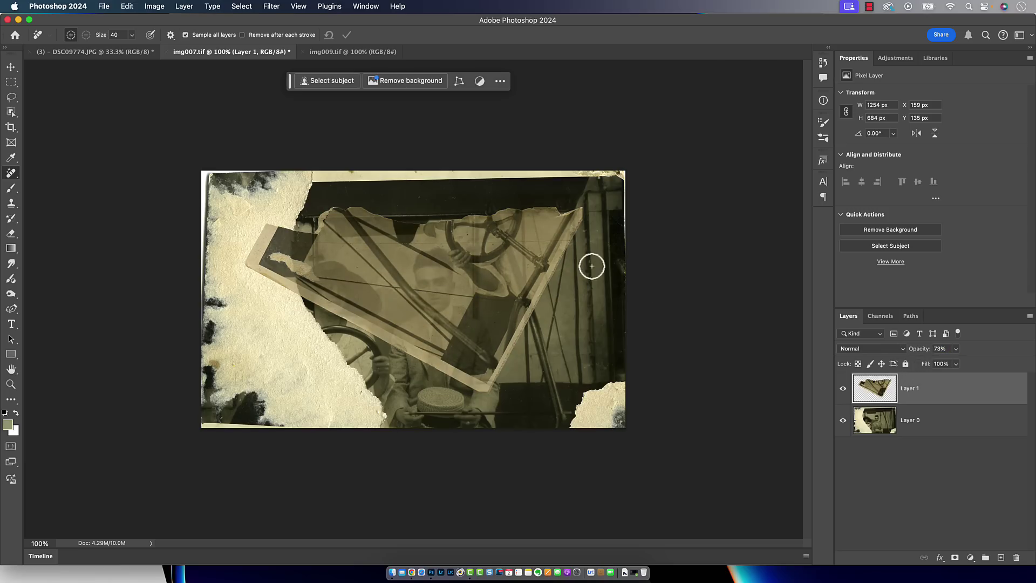
key("super+t")
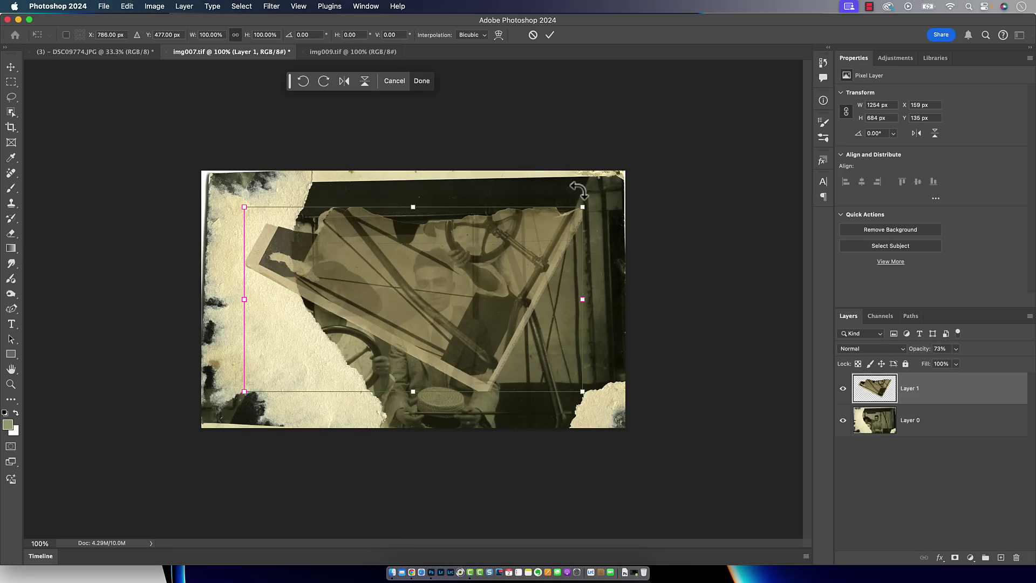
left_click_drag(579, 190, 662, 410)
left_click_drag(449, 359, 408, 393)
left_click_drag(475, 335, 488, 323)
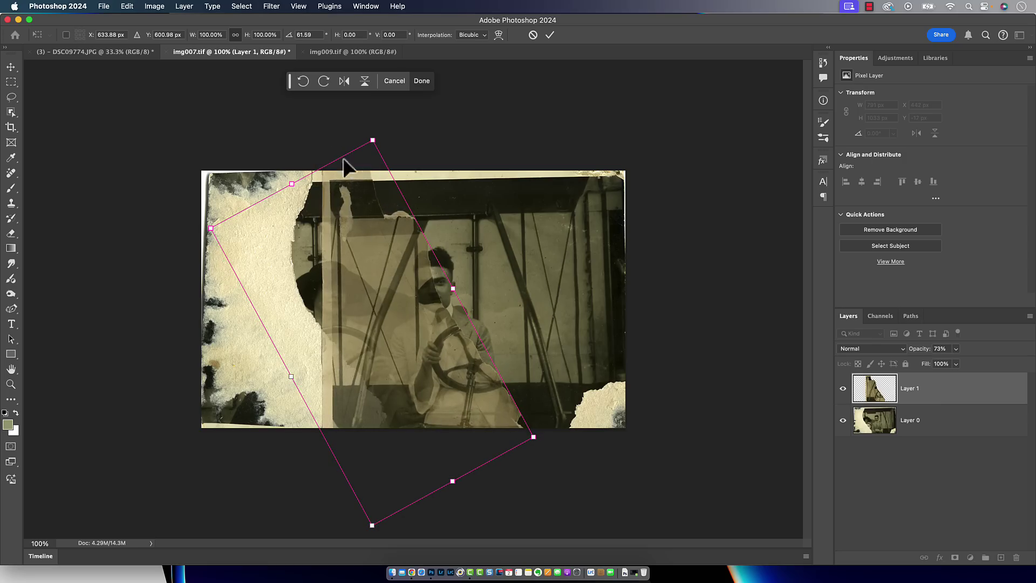
left_click_drag(358, 228, 358, 229)
left_click_drag(458, 185, 457, 190)
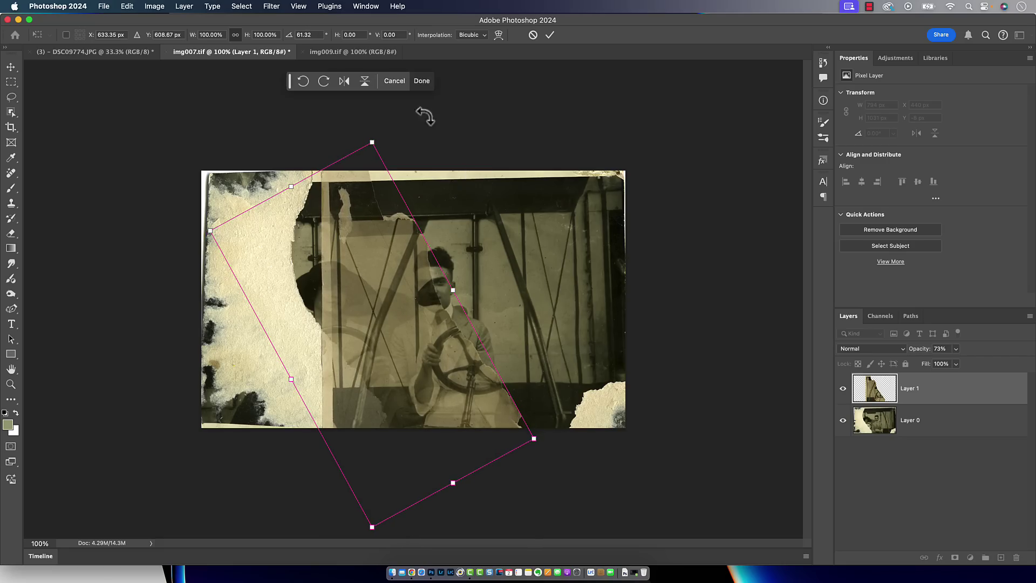
left_click(550, 35)
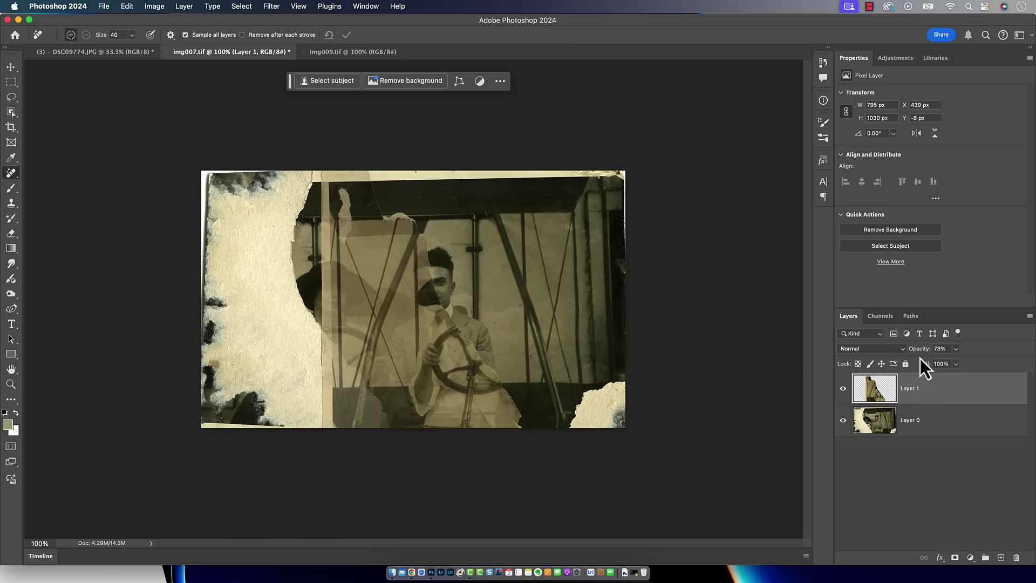
Step: Set Layer 1 to 100% opacity and slide it left, nudging it to fill the torn side
key("0")
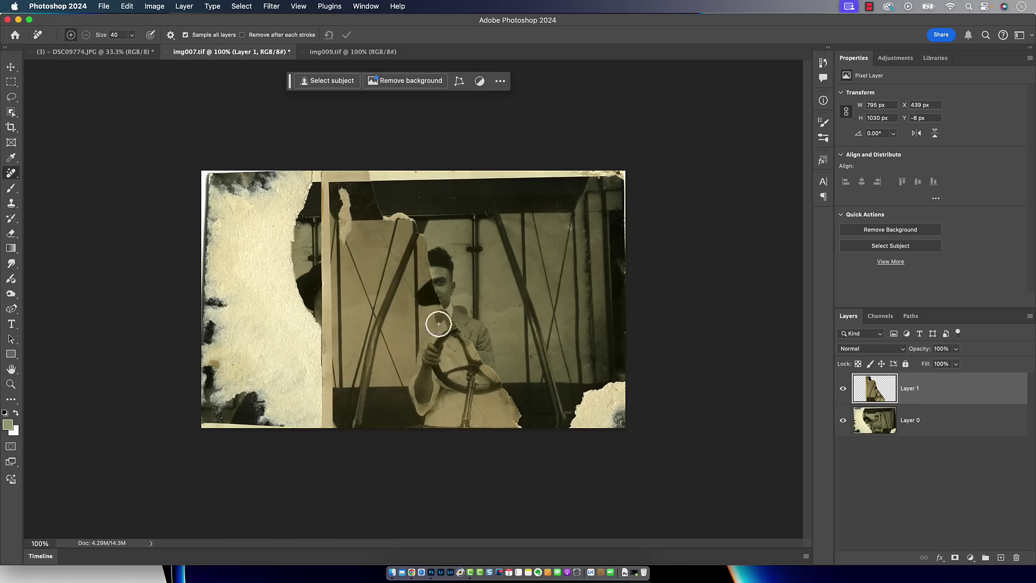
key("v")
left_click_drag(390, 319, 257, 324)
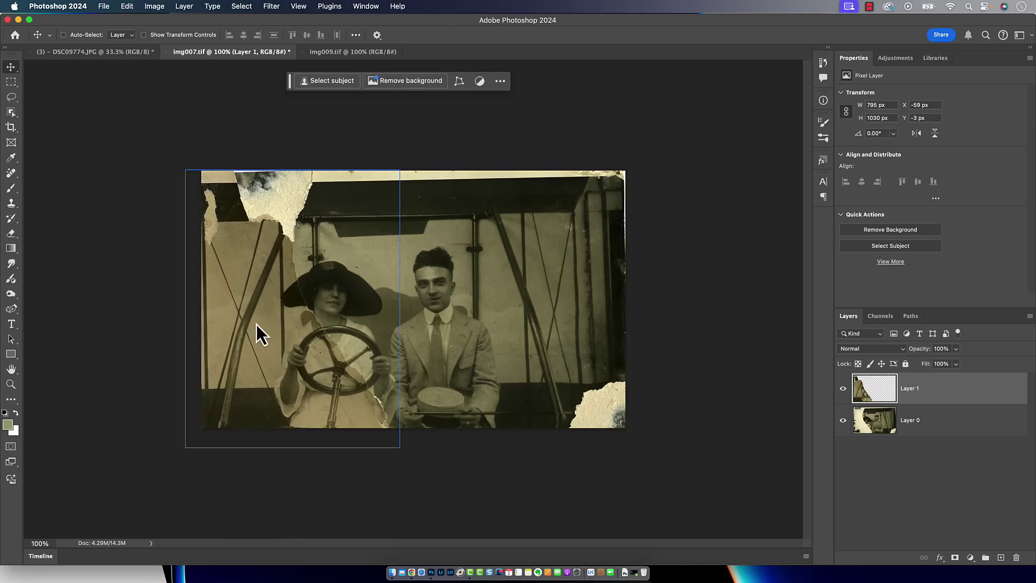
key("Left")
key("Up")
key("Up")
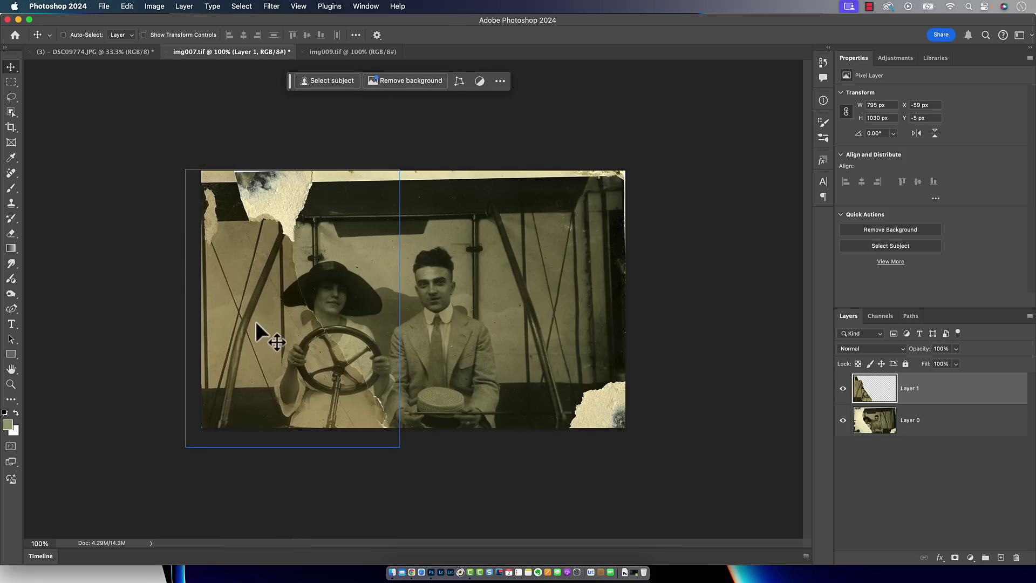
key("Left")
key("Left")
key("Left")
key("Left")
key("Left")
key("Down")
key("Down")
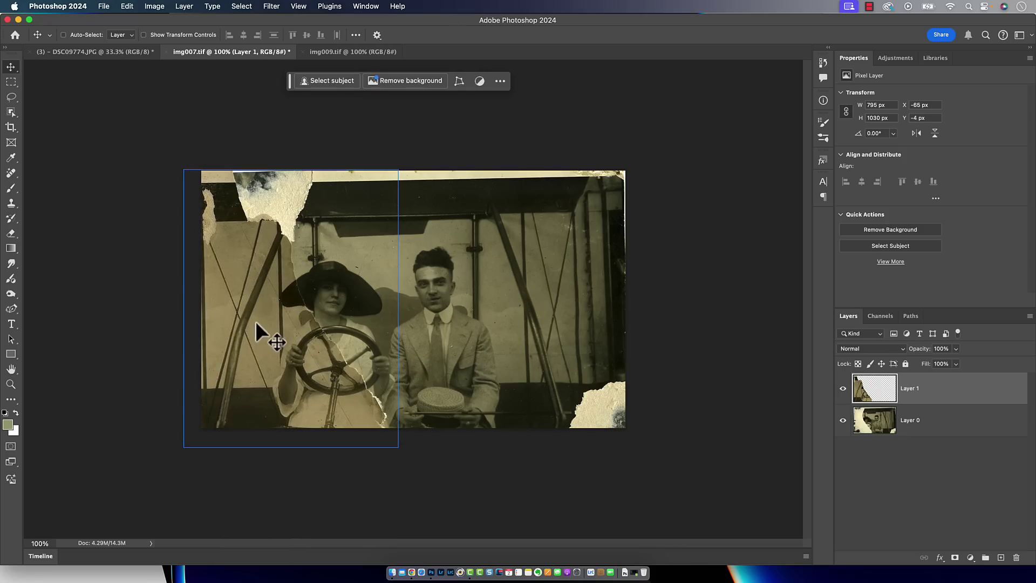
key("Down")
key("Down")
key("Right")
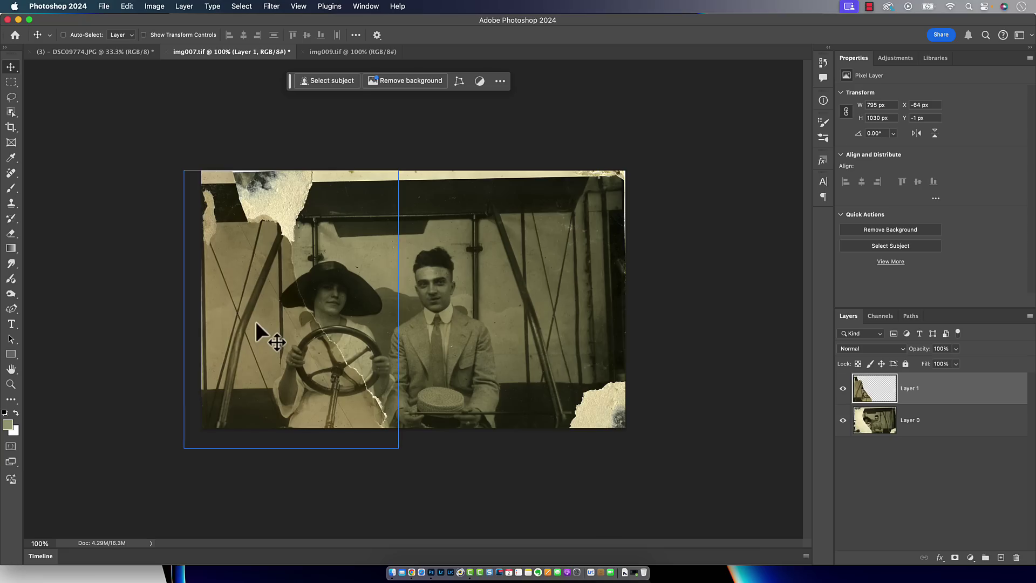
key("Right")
key("Right")
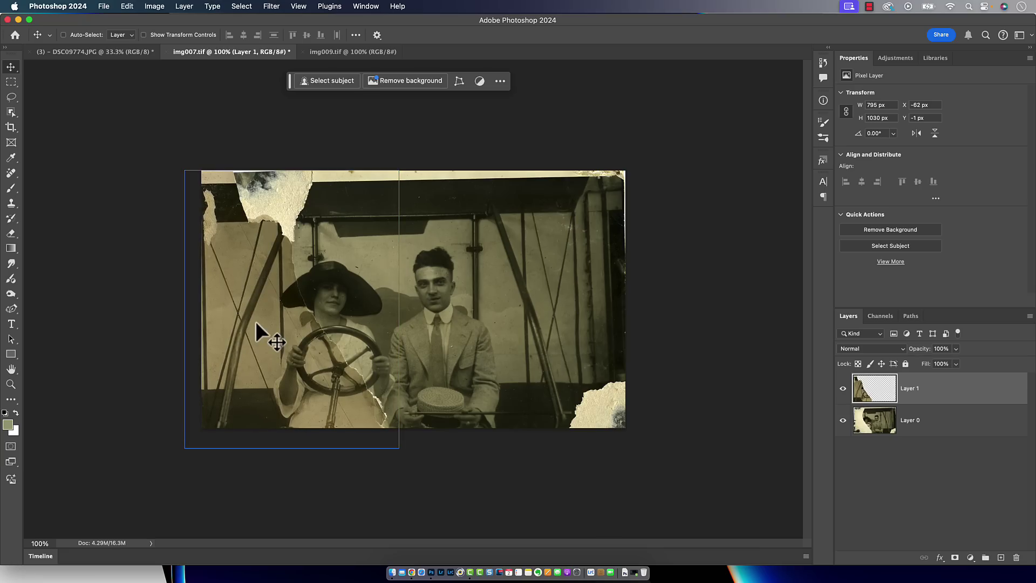
left_click(319, 192, "super")
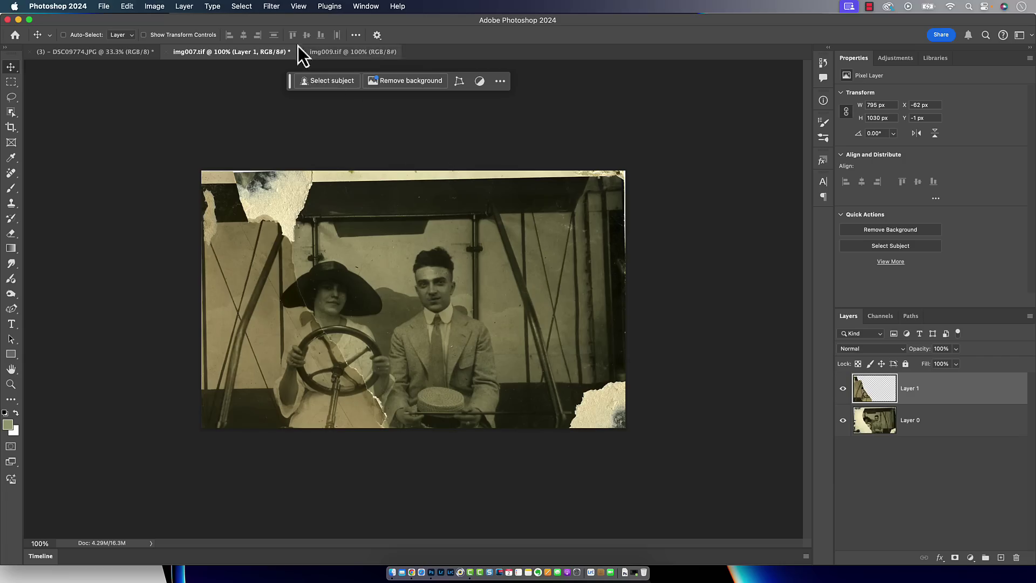
left_click(272, 6)
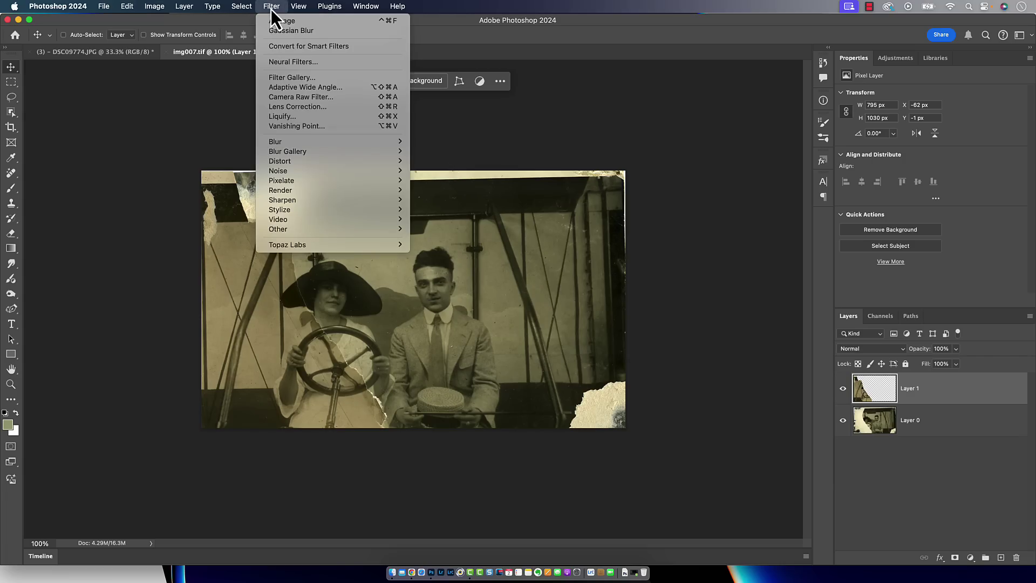
left_click(300, 66)
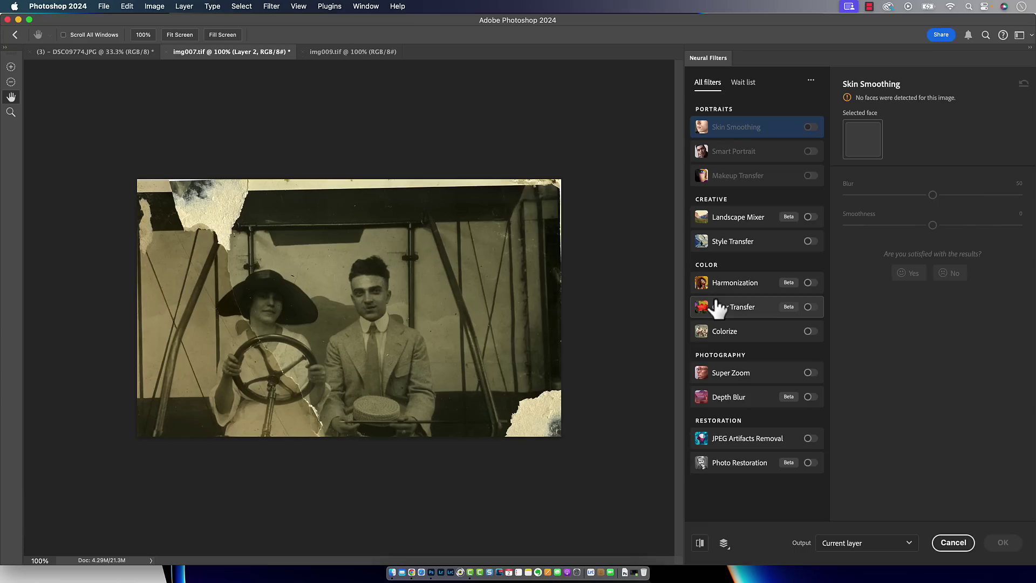
left_click(809, 283)
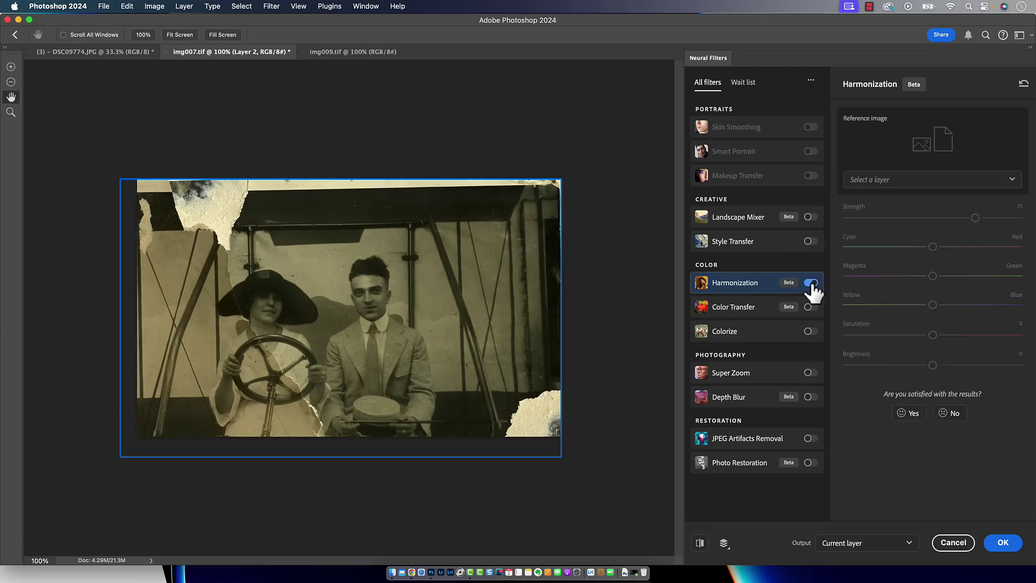
left_click(881, 183)
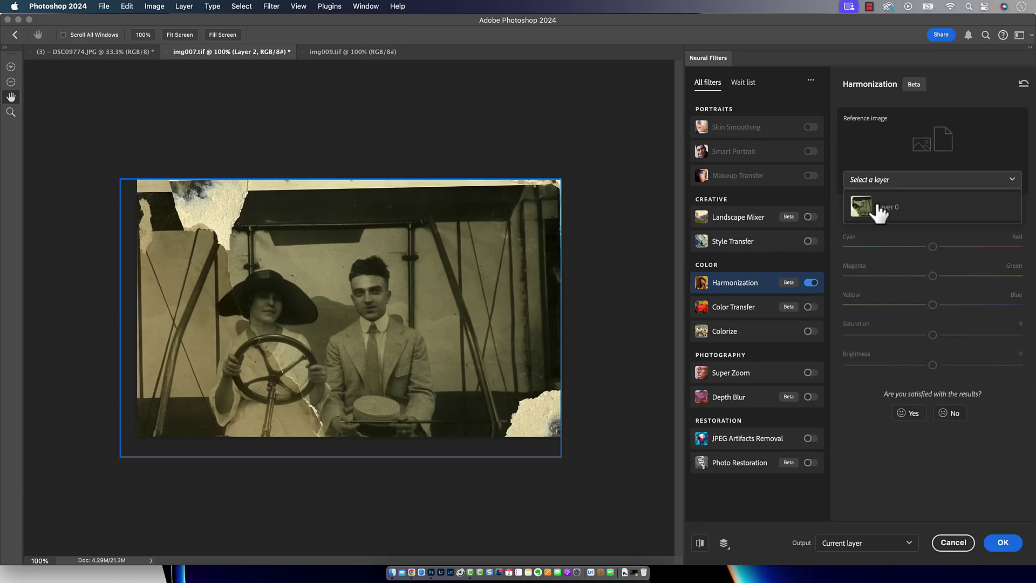
left_click(878, 204)
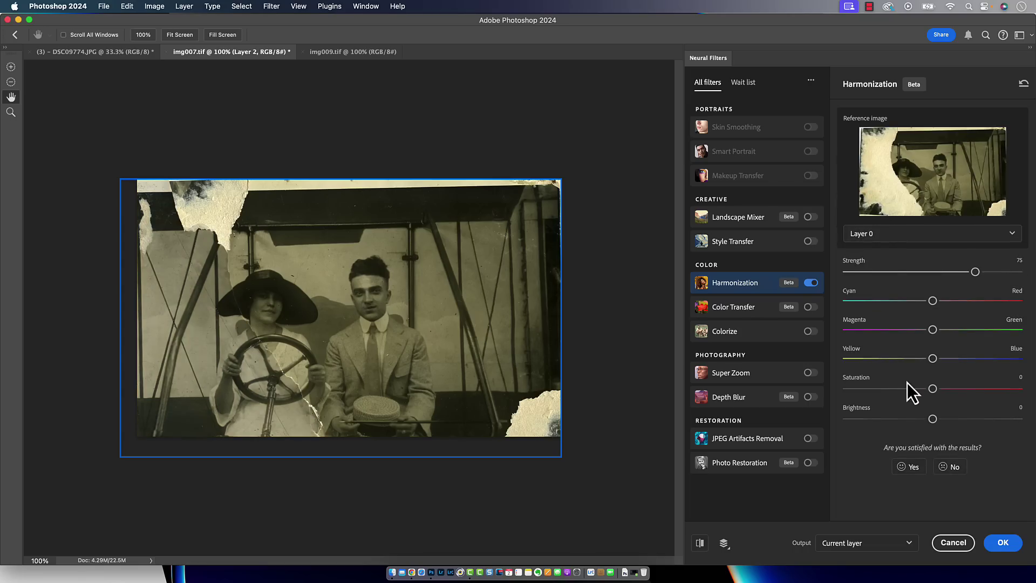
left_click(954, 543)
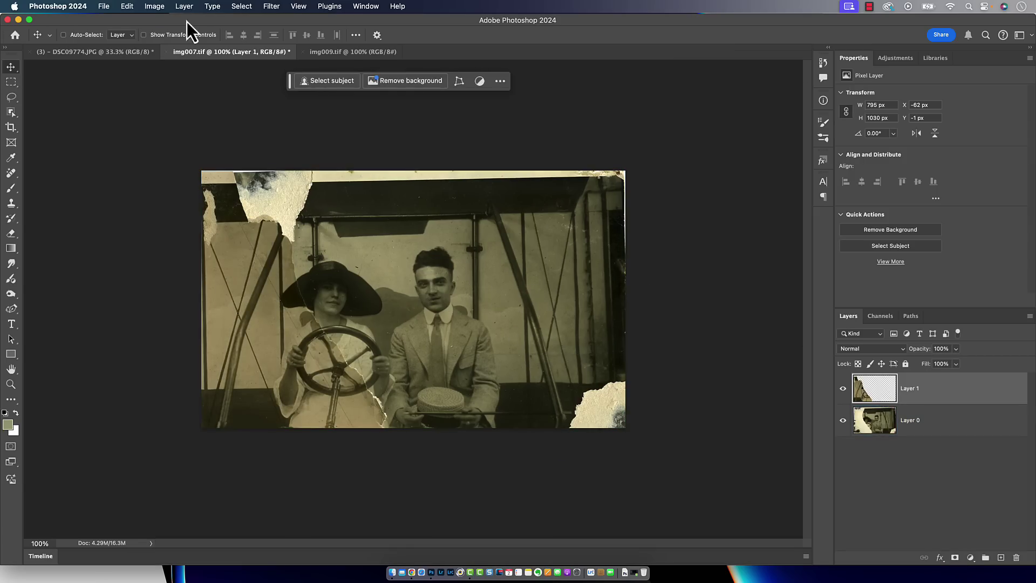
Step: Apply Match Color to Layer 1 from img007.tif Layer 0, with luminance 111 and fade 15
left_click(154, 6)
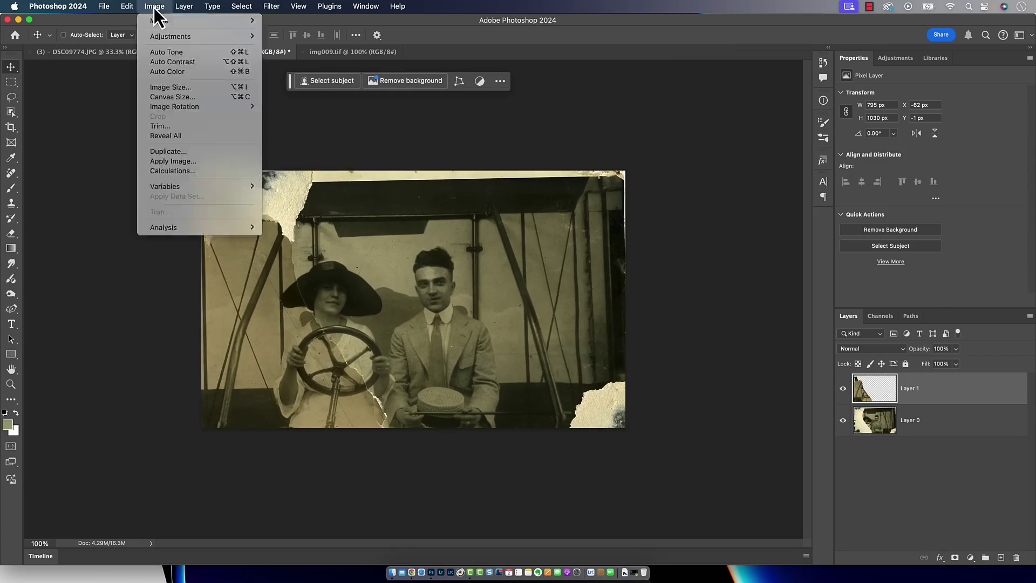
mouse_move(163, 37)
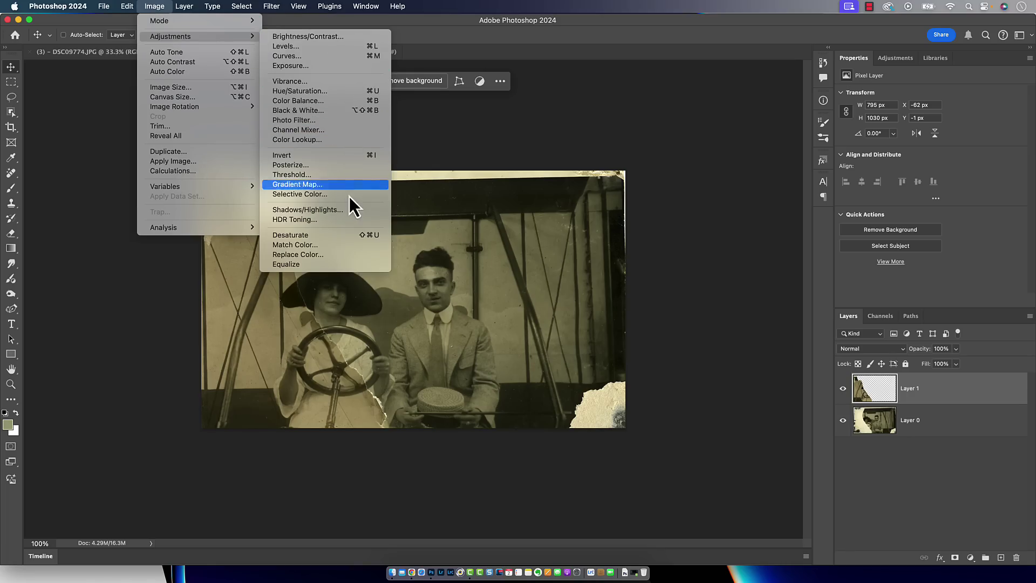
left_click(342, 248)
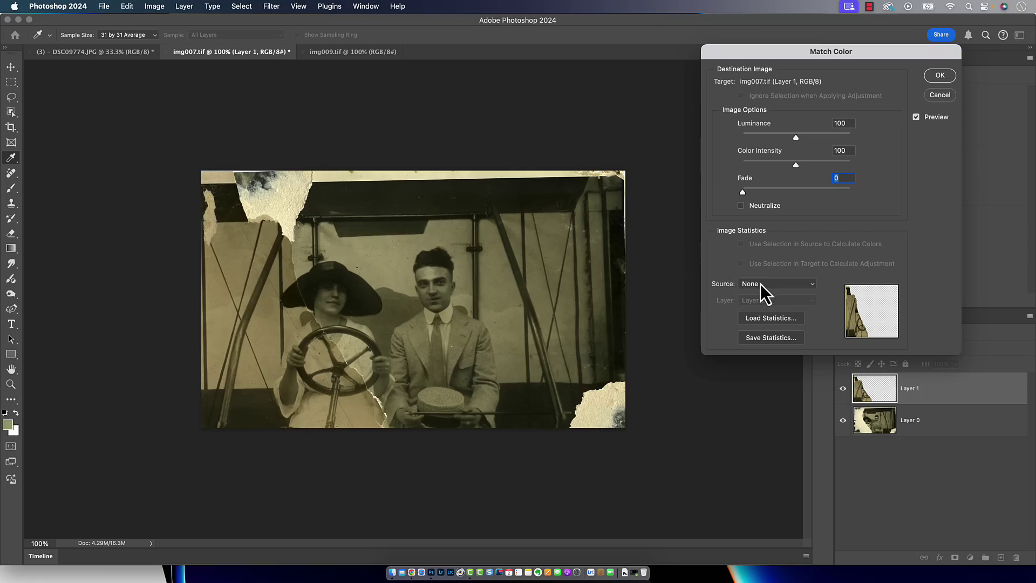
left_click(760, 284)
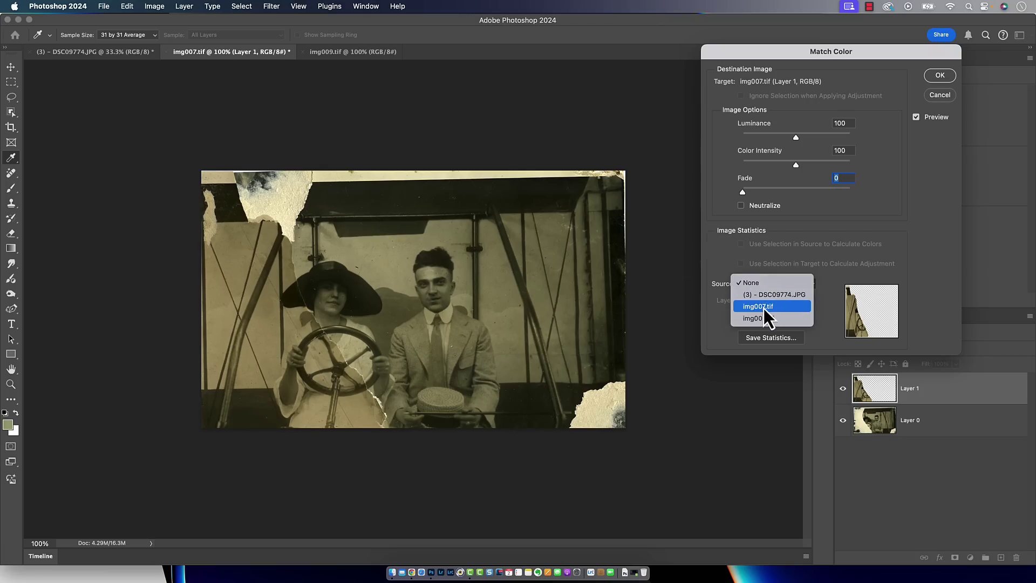
left_click(763, 306)
left_click(788, 302)
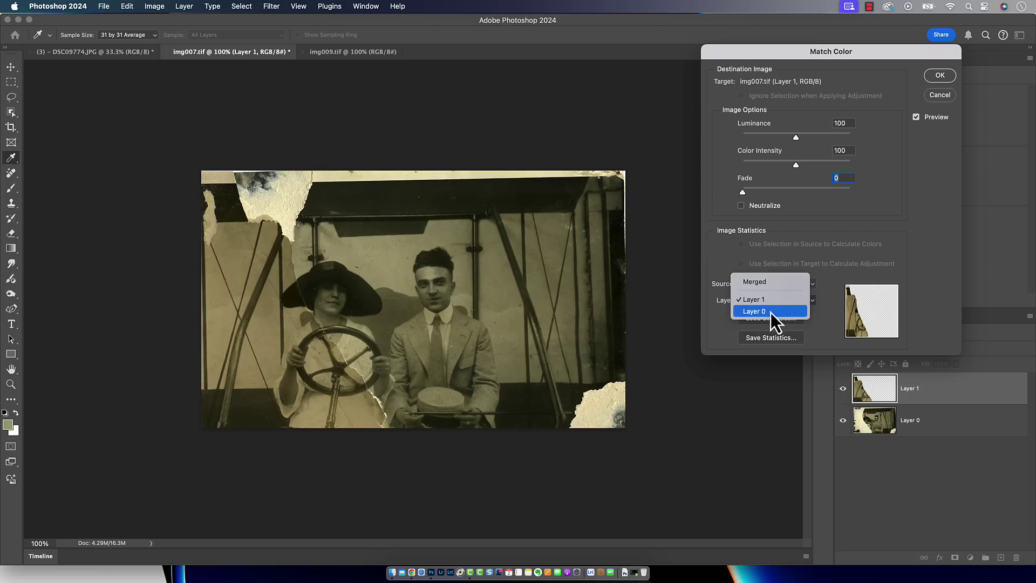
left_click(770, 313)
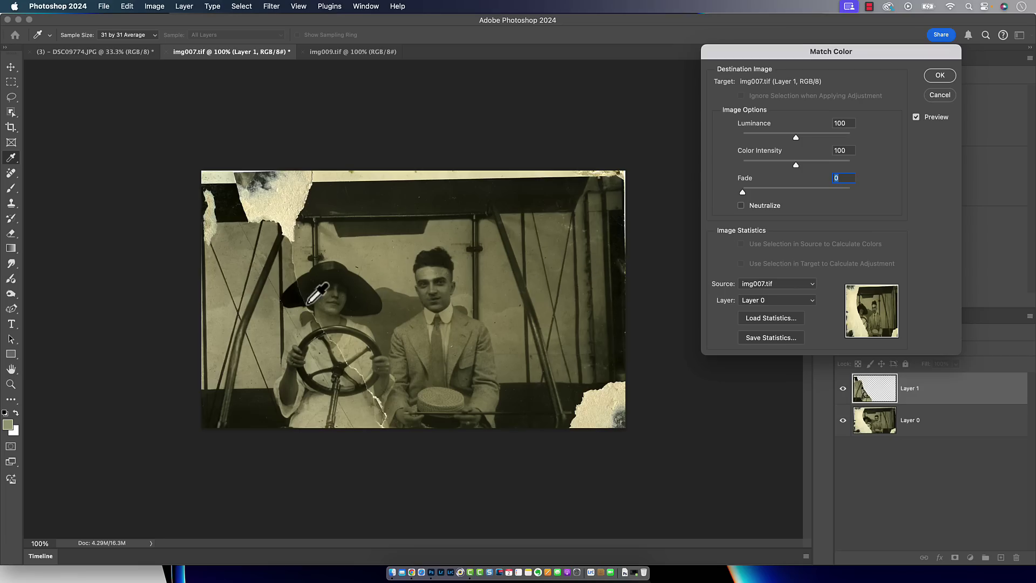
left_click_drag(800, 138, 833, 166)
left_click_drag(763, 195, 768, 194)
left_click(940, 75)
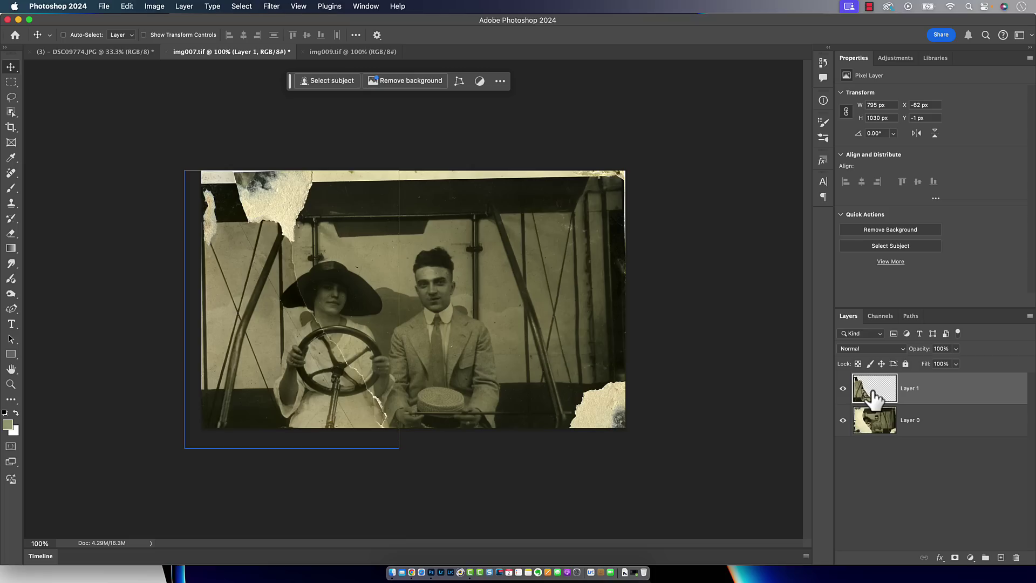
Step: Stamp all visible layers into a new merged Layer 2 with Cmd+Opt+Shift+E
key("super")
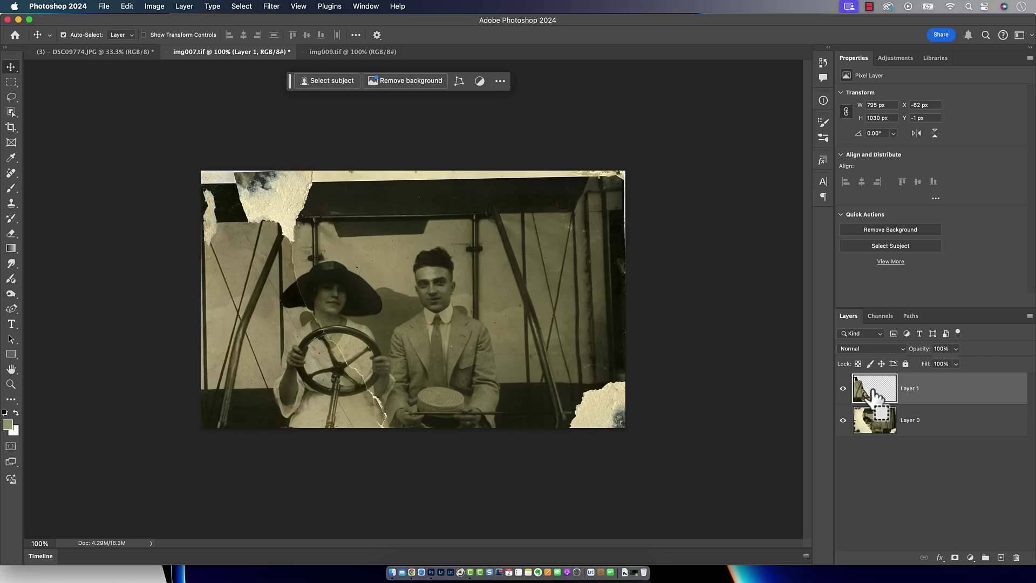
key("super+alt+shift+e")
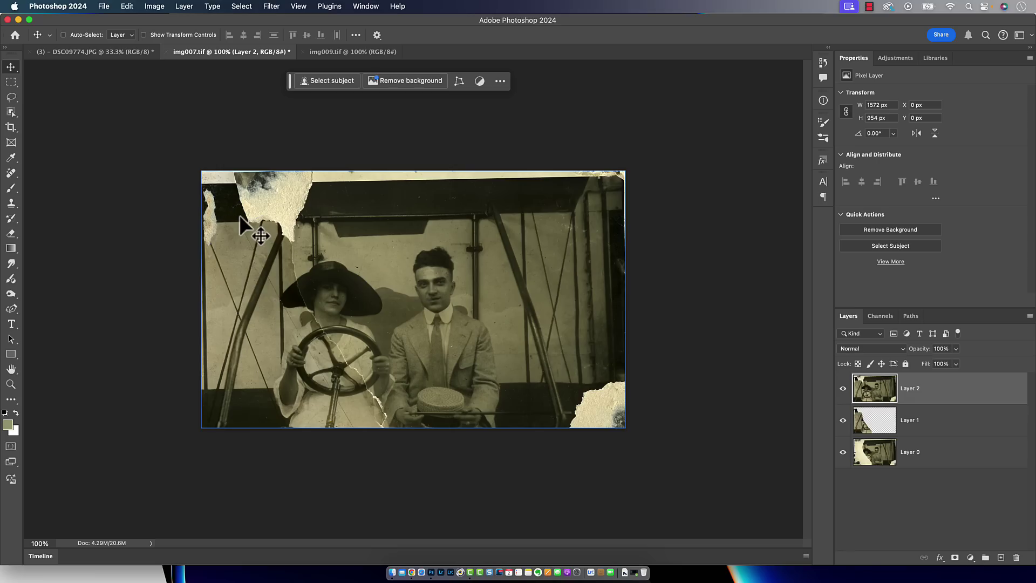
Step: Lasso the torn bottom-right corner and fill it with a prompt-less Generative Fill
left_click(12, 98)
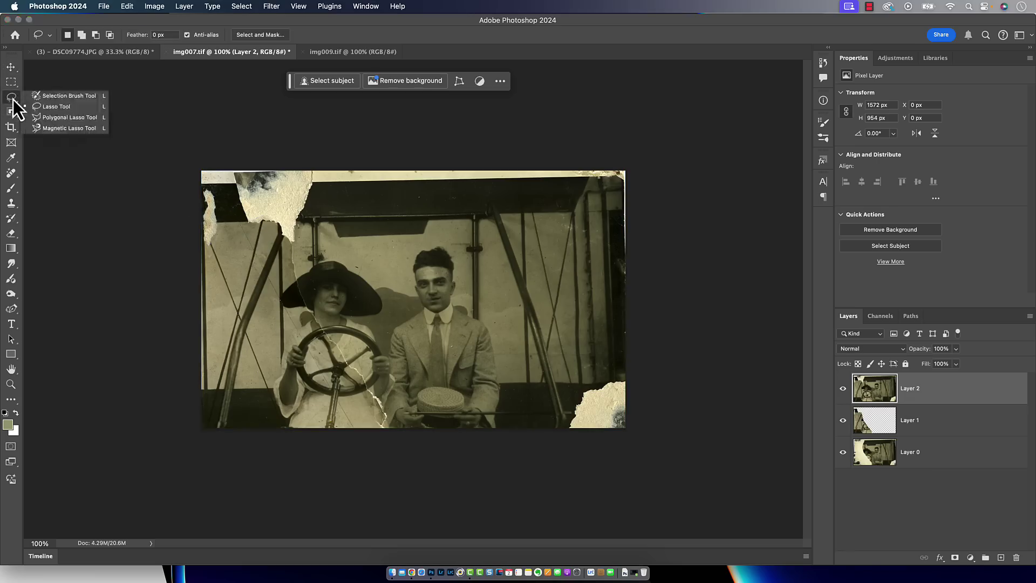
left_click(67, 106)
mouse_move(623, 376)
left_mouse_down()
mouse_move(577, 391)
mouse_move(565, 435)
mouse_move(640, 441)
mouse_move(646, 382)
left_mouse_up()
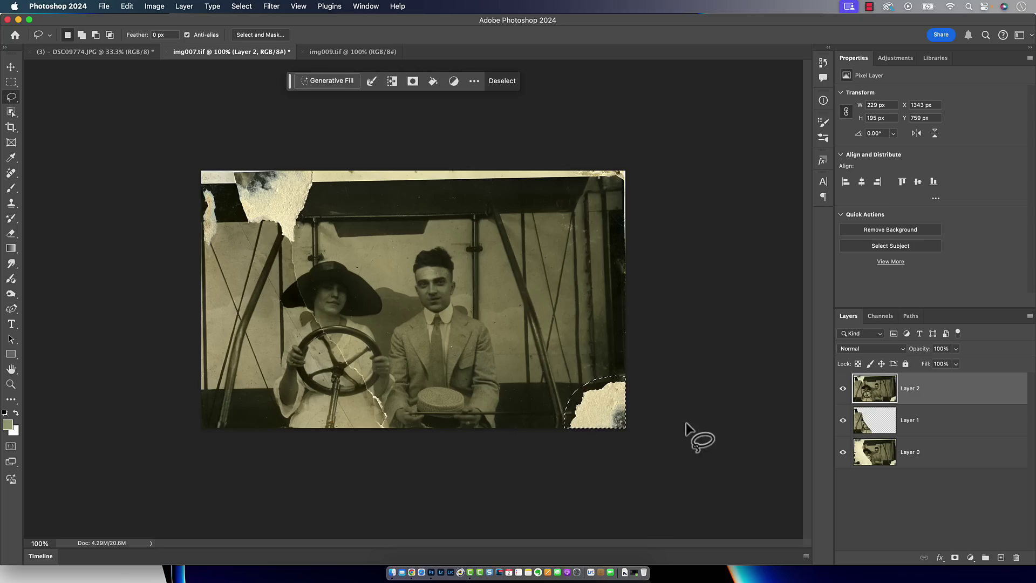
left_click_drag(290, 85, 293, 102)
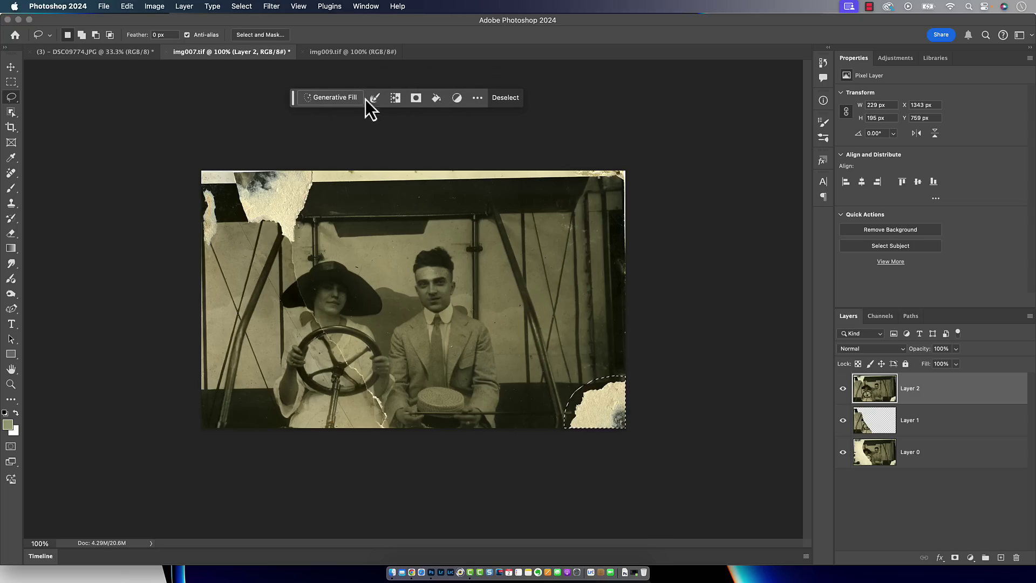
left_click(369, 7)
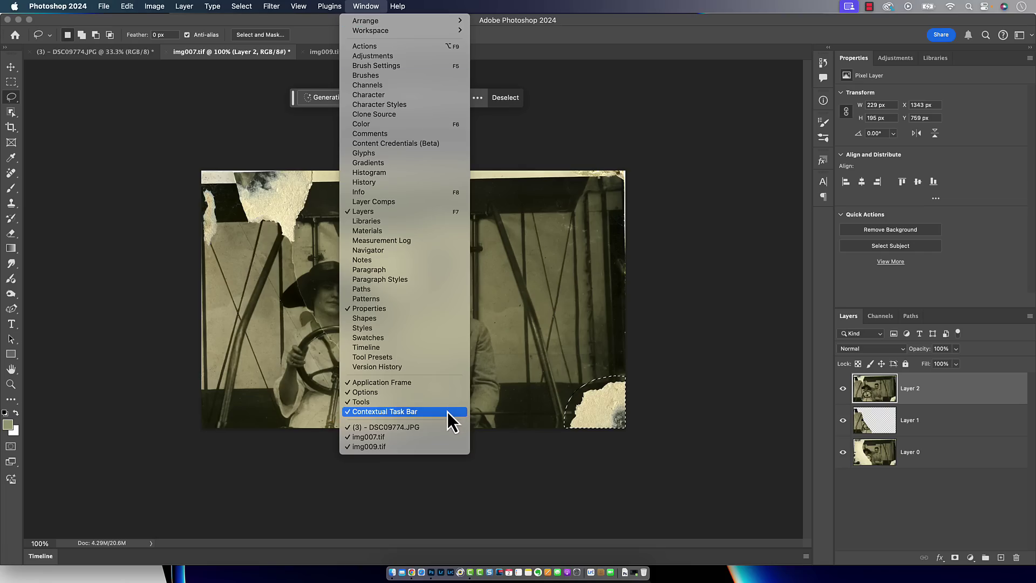
left_click(400, 173)
left_click(319, 99)
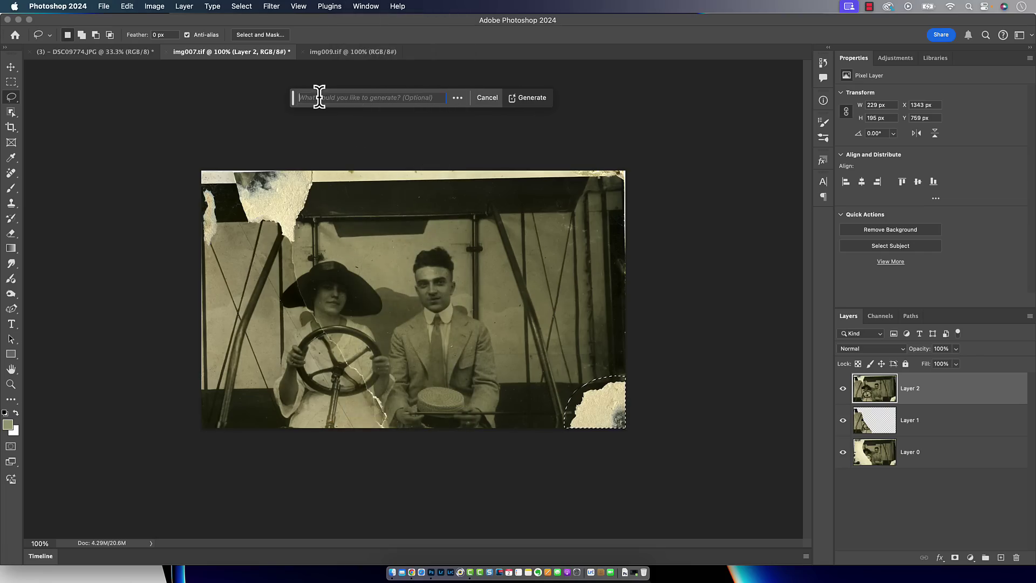
left_click(527, 97)
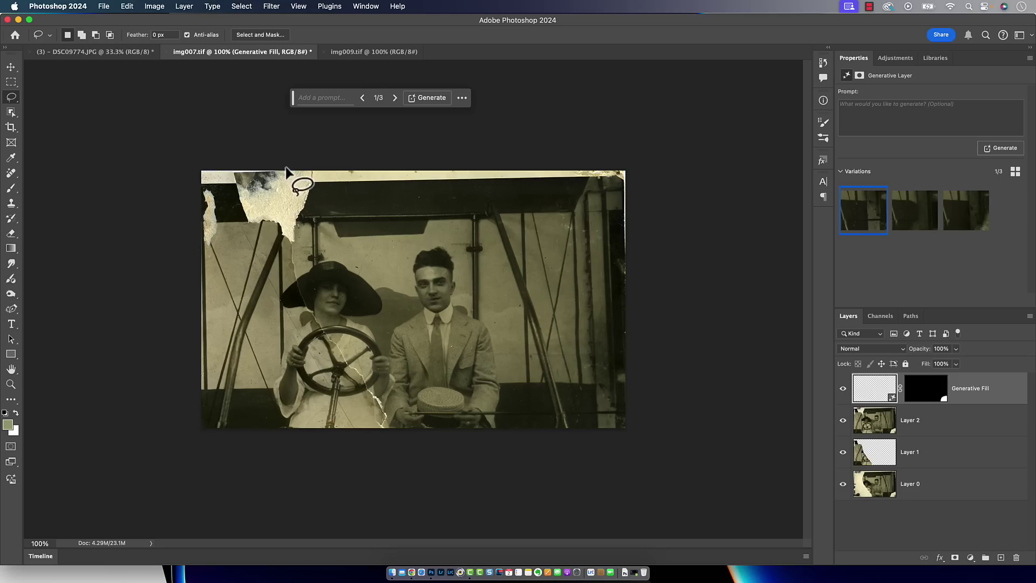
Step: Paint the top-left tear with a size-50 Selection Brush and generate a prompt-less fill
left_click(237, 196)
right_click(13, 99)
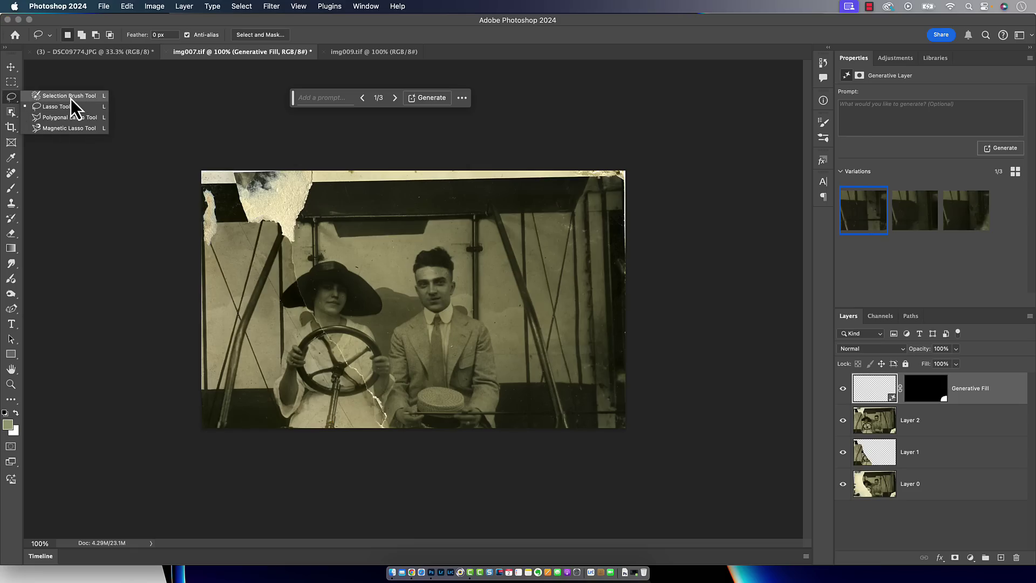
left_click(71, 97)
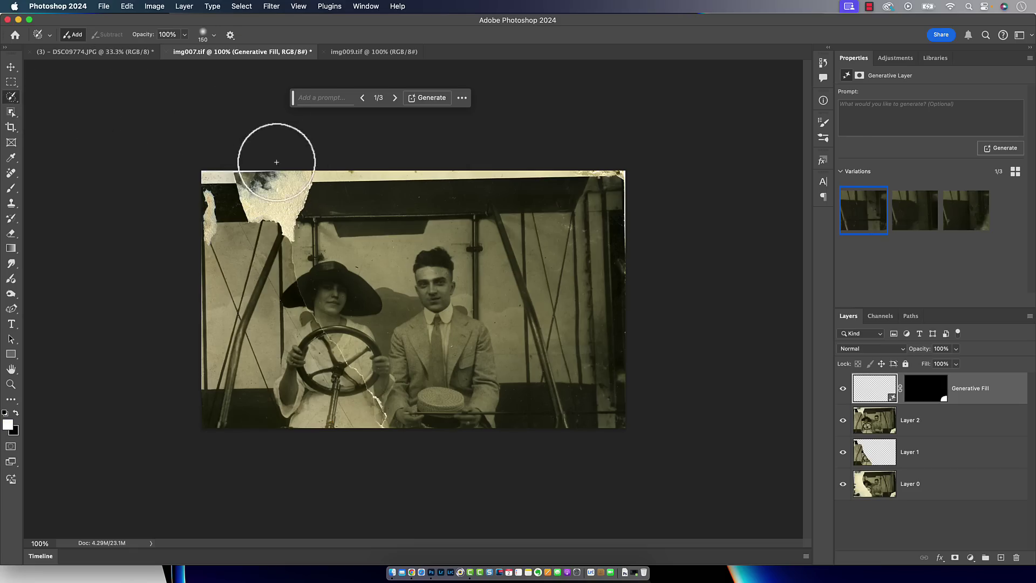
key("bracketleft")
key("bracketleft")
key("bracketleft")
key("bracketleft")
key("bracketleft")
key("bracketleft")
key("bracketleft")
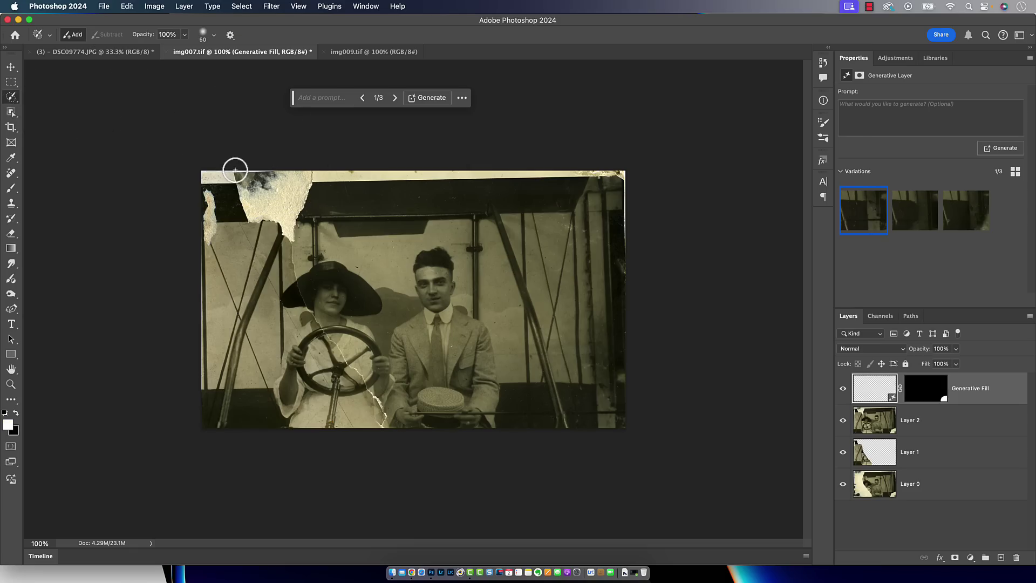
mouse_move(234, 170)
left_mouse_down()
mouse_move(242, 194)
mouse_move(233, 171)
mouse_move(249, 223)
mouse_move(273, 223)
mouse_move(292, 244)
mouse_move(310, 168)
mouse_move(247, 170)
mouse_move(277, 179)
left_mouse_up()
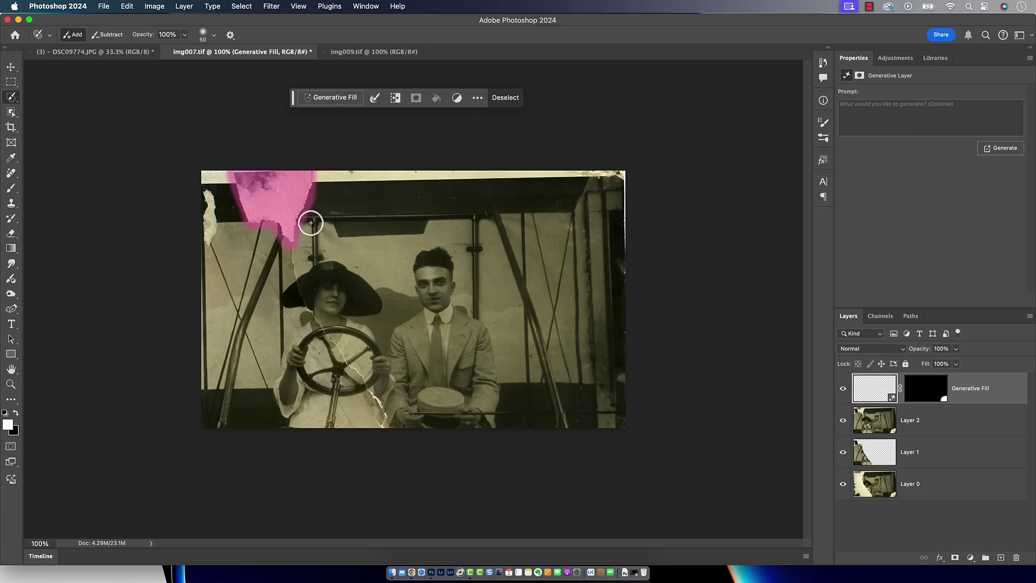
left_click(341, 100)
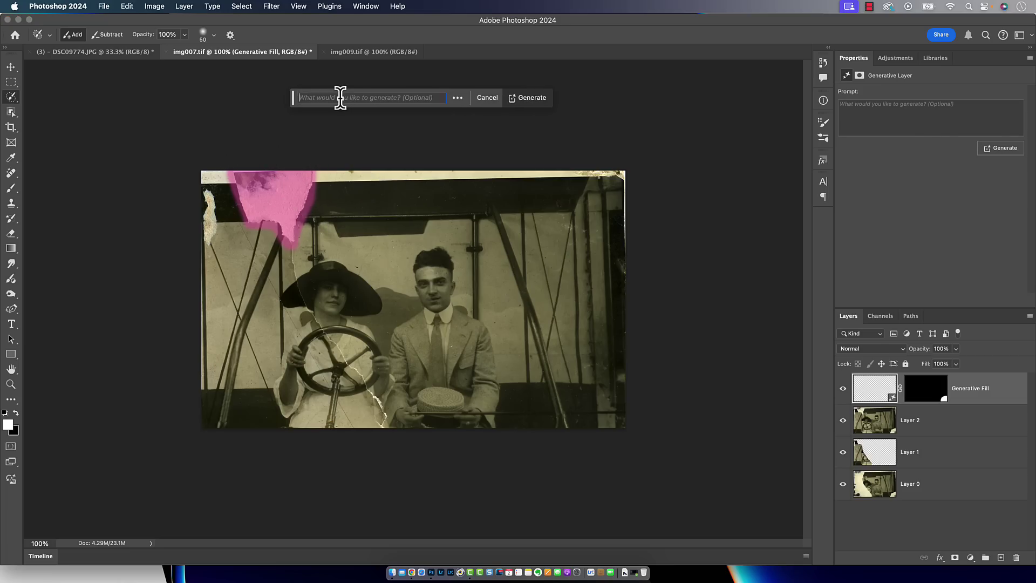
left_click(532, 99)
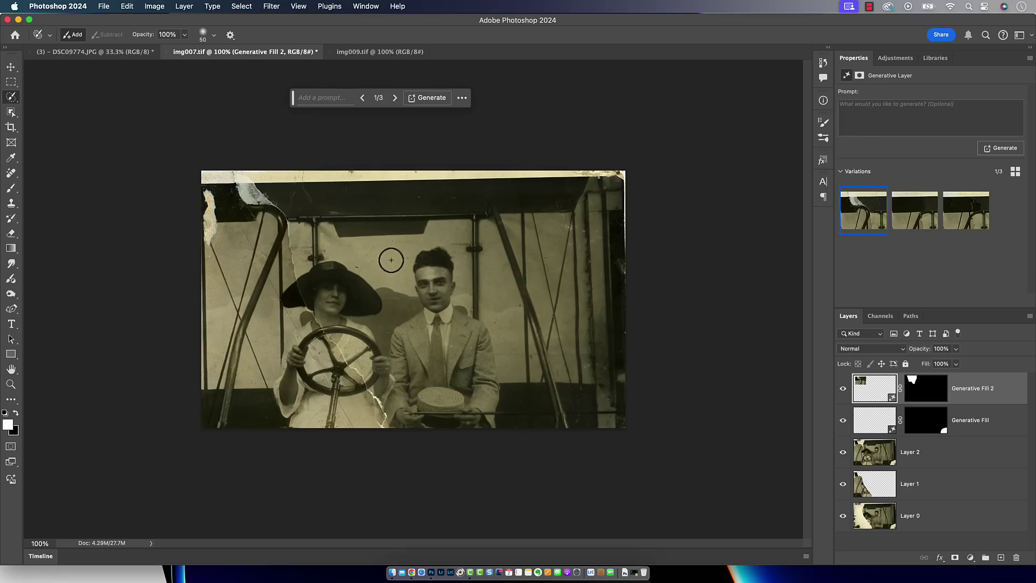
Step: Make the Selection Brush hard-edged, repaint the top-left tear and regenerate its Generative Fill
key("super+z")
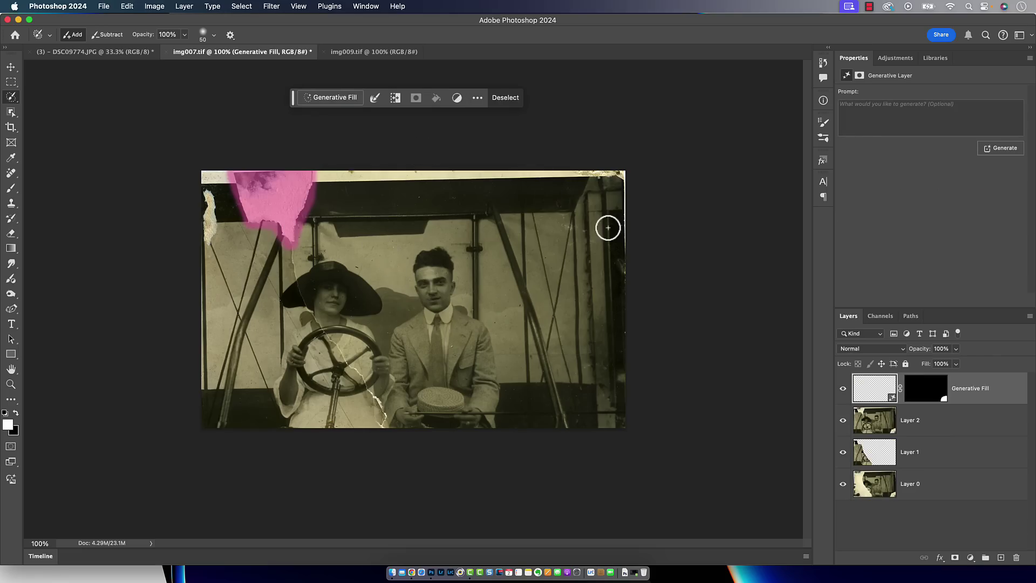
key("super+shift+z")
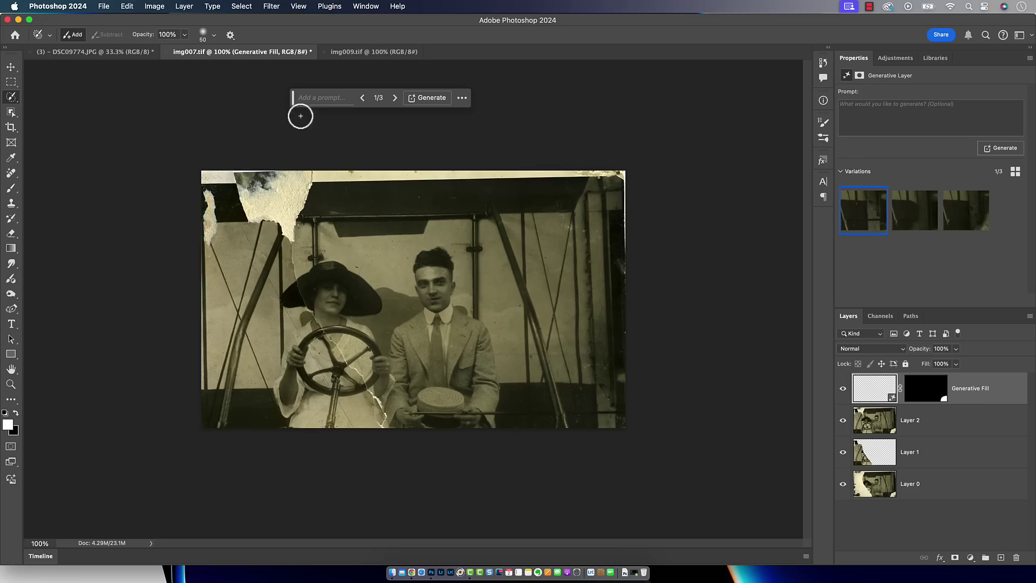
left_click(206, 35)
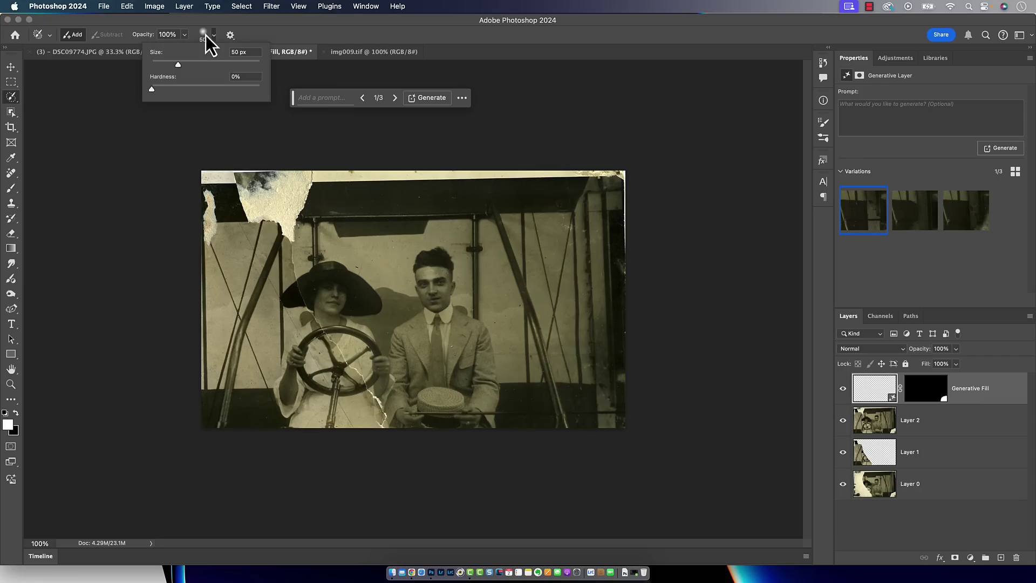
left_click_drag(152, 90, 317, 95)
left_click(252, 28)
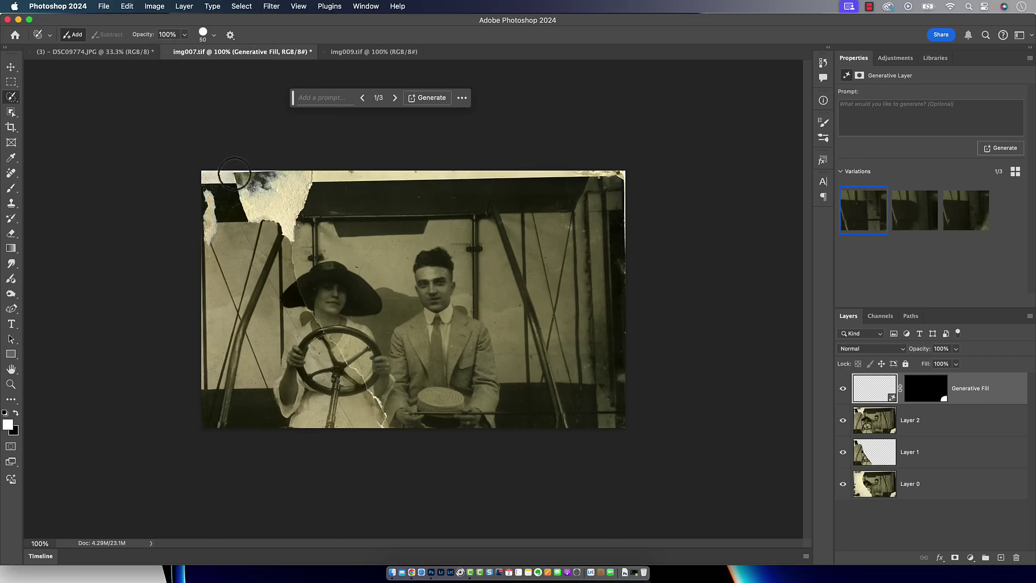
mouse_move(234, 172)
left_mouse_down()
mouse_move(242, 210)
mouse_move(240, 201)
mouse_move(255, 224)
mouse_move(273, 222)
mouse_move(291, 242)
mouse_move(308, 167)
mouse_move(231, 173)
left_mouse_up()
left_click(331, 98)
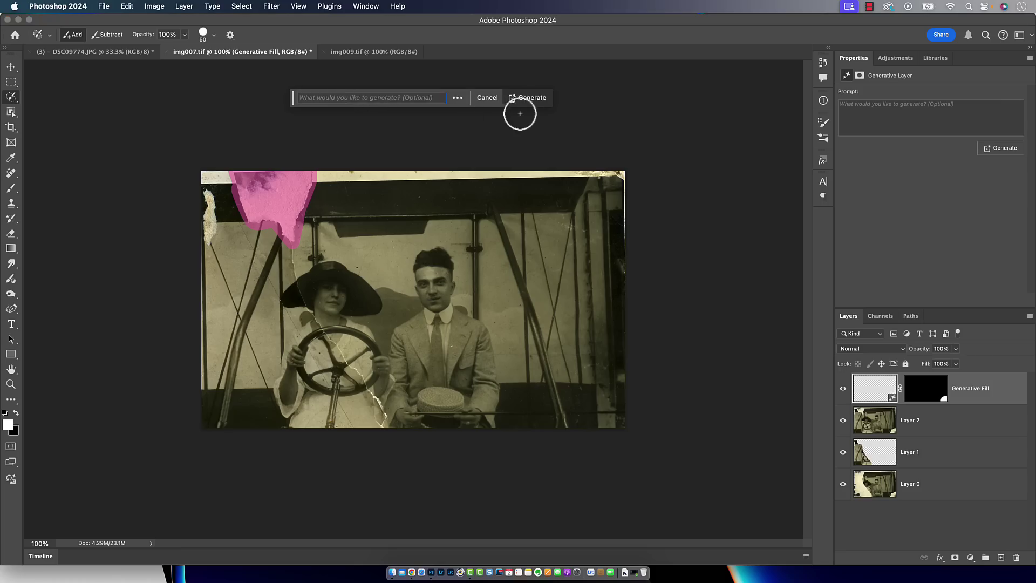
left_click(529, 97)
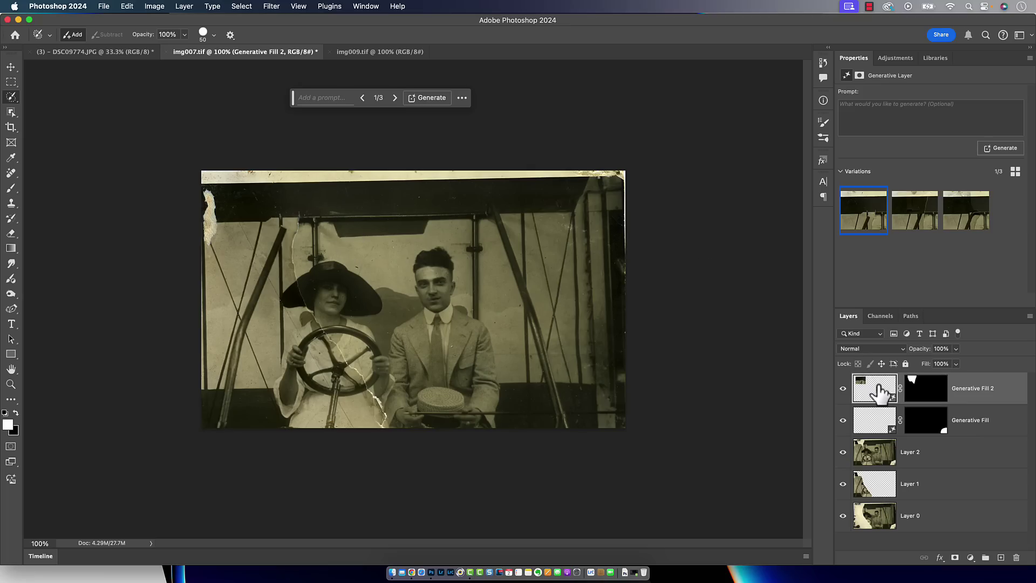
Step: Stamp visible layers into Layer 3 and use the Remove Tool on the crack and top-left edge
left_click_drag(878, 386, 879, 387)
key("super+alt+shift+e")
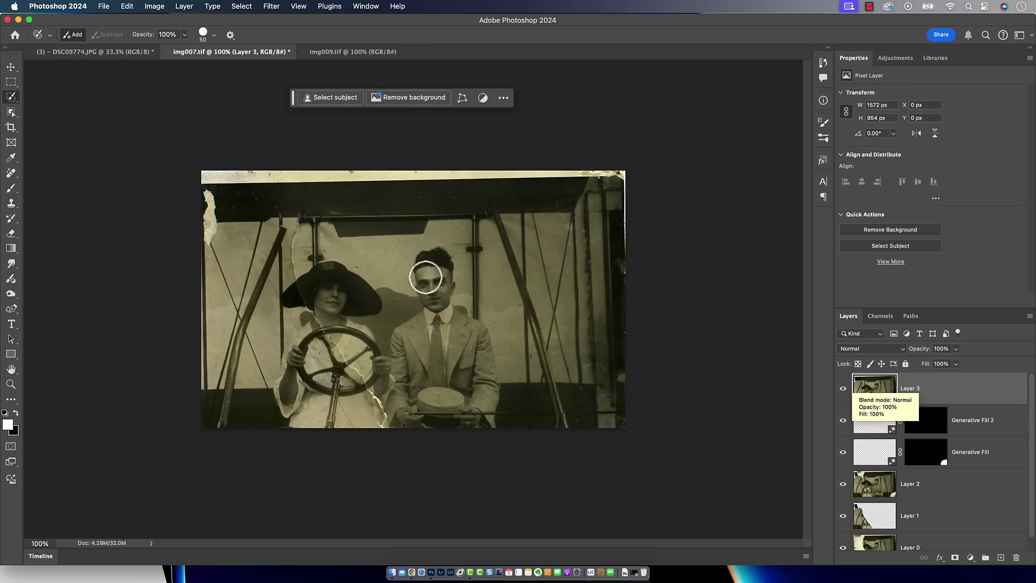
left_click(11, 173)
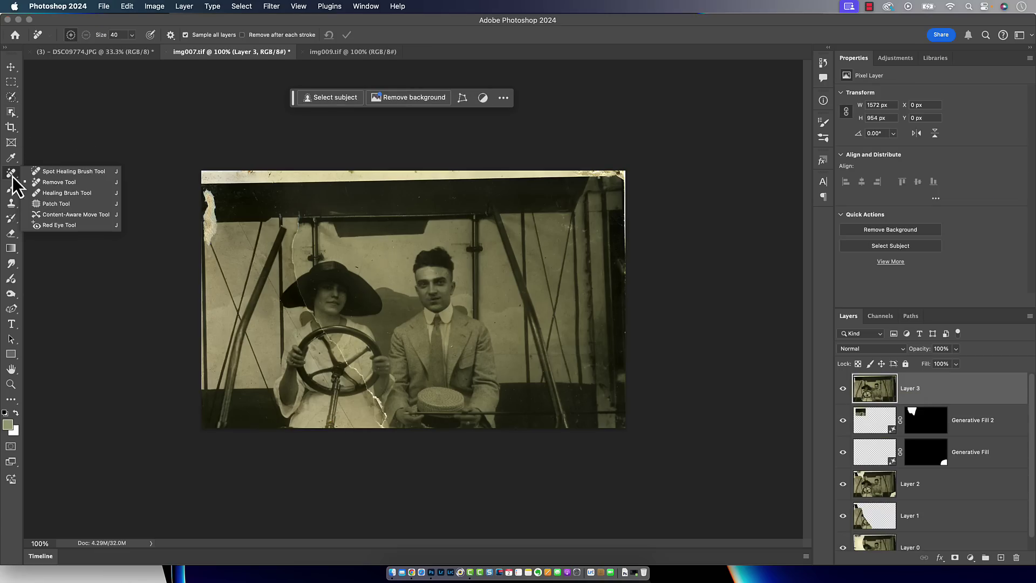
left_click(61, 182)
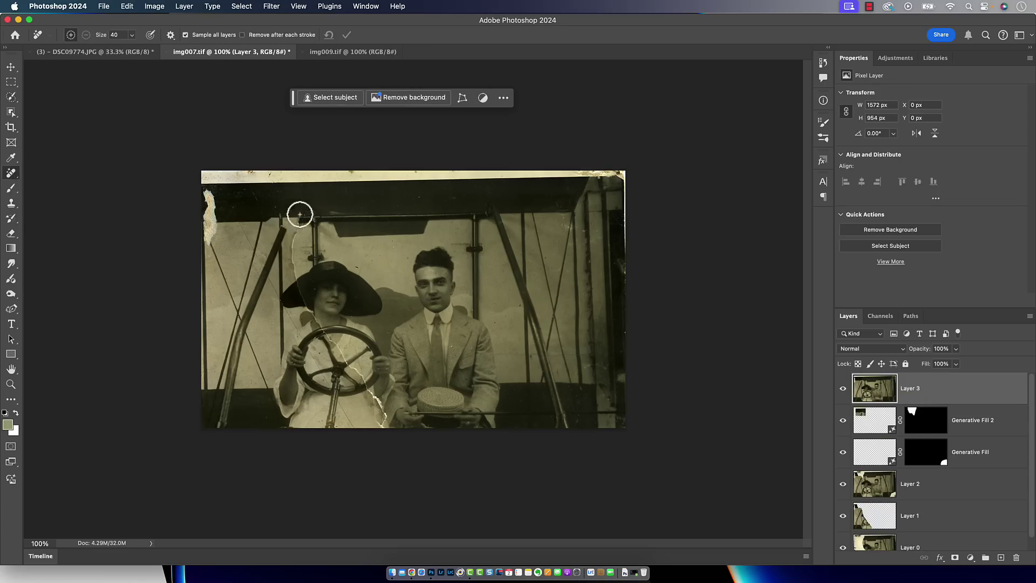
mouse_move(301, 214)
left_mouse_down()
mouse_move(291, 271)
mouse_move(302, 299)
mouse_move(369, 387)
mouse_move(385, 430)
left_mouse_up()
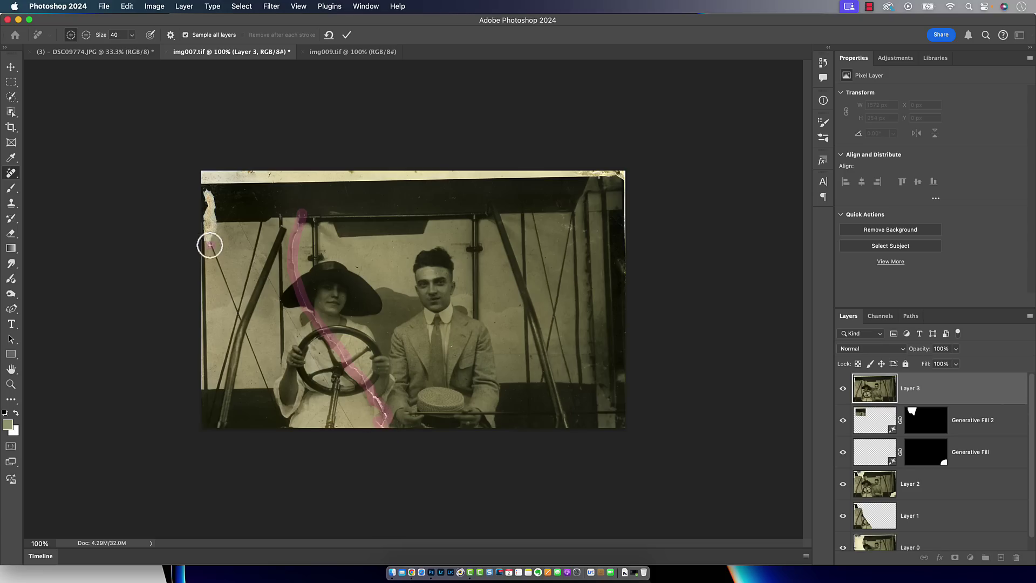
mouse_move(208, 240)
left_mouse_down()
mouse_move(206, 193)
mouse_move(206, 216)
mouse_move(211, 203)
left_mouse_up()
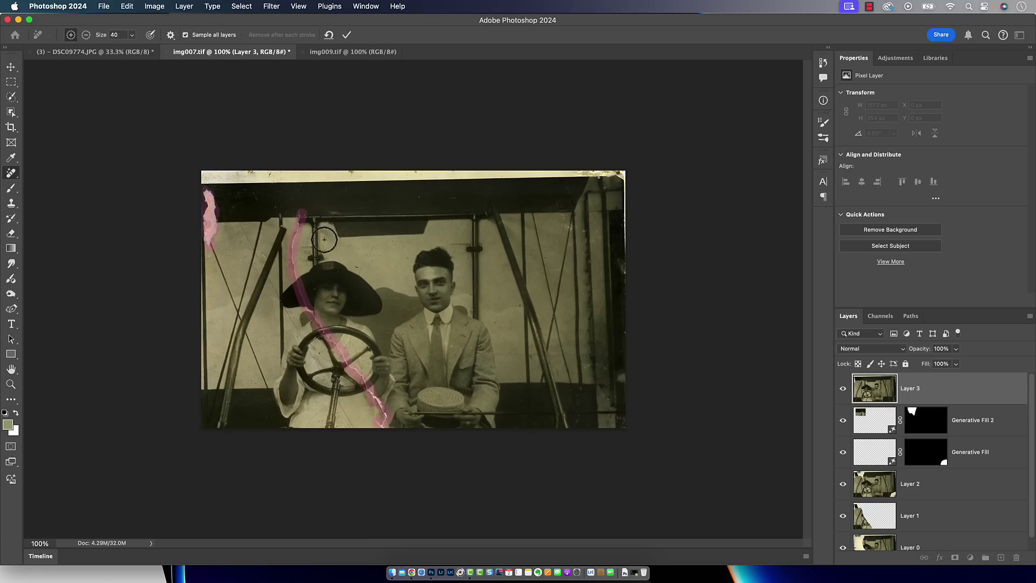
left_click(342, 37)
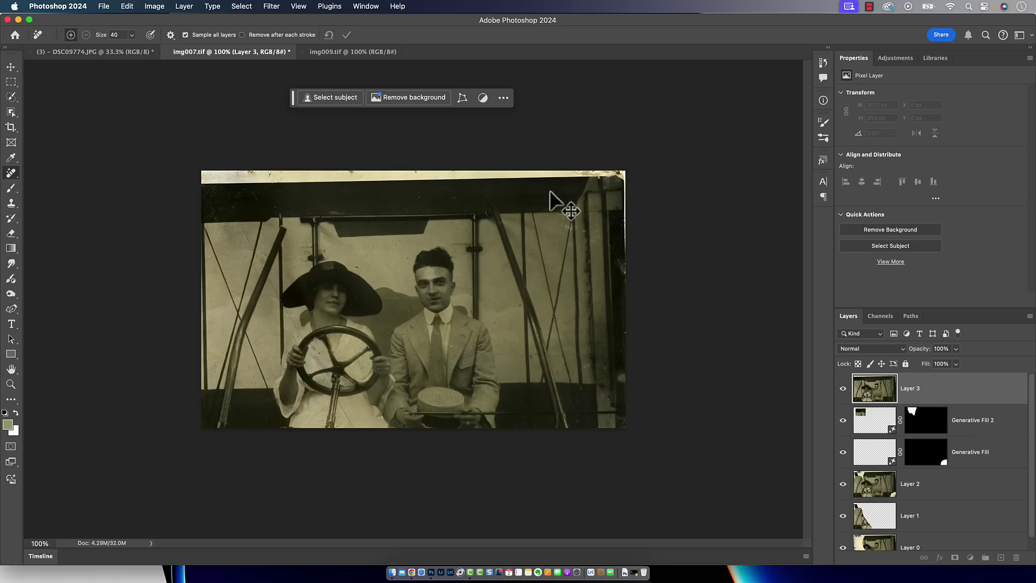
Step: Undo that removal and remove only the crack from the canopy bar to the hat brim
key("ctrl+z")
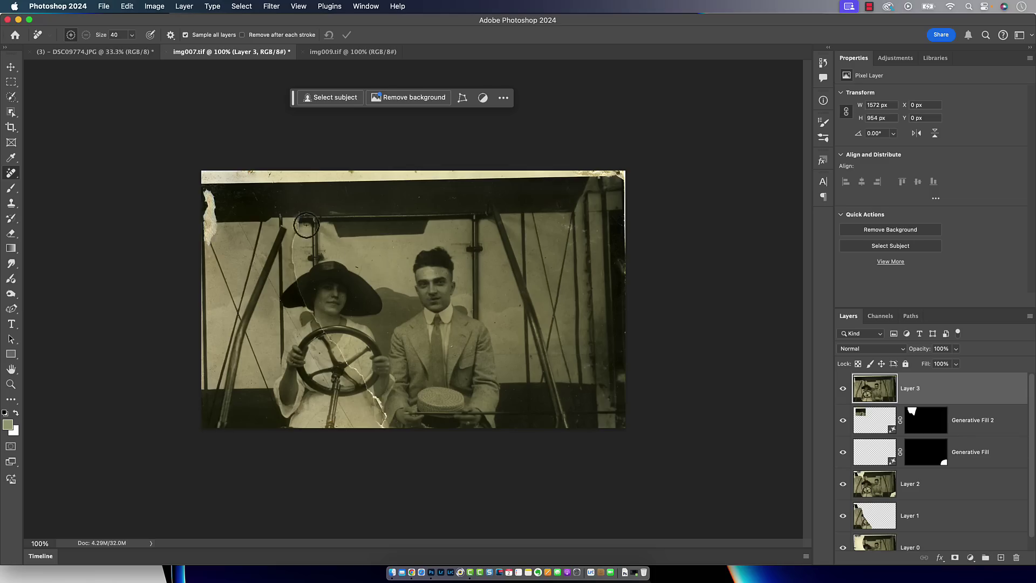
mouse_move(302, 216)
left_mouse_down()
mouse_move(301, 297)
mouse_move(369, 389)
mouse_move(382, 427)
left_mouse_up()
left_click(346, 34)
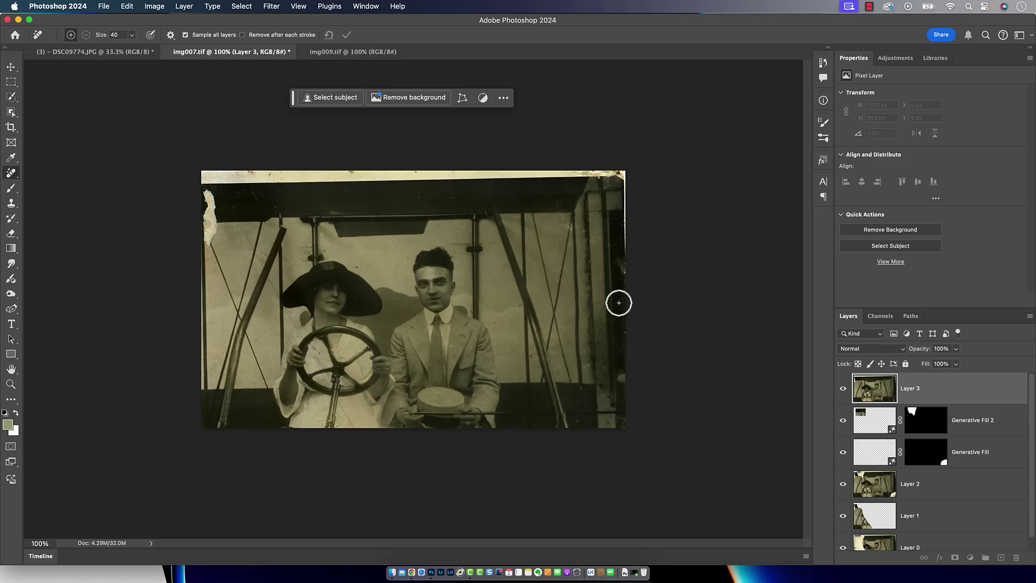
Step: Crop the couple photo narrower on the left and right, straightened slightly
key("c")
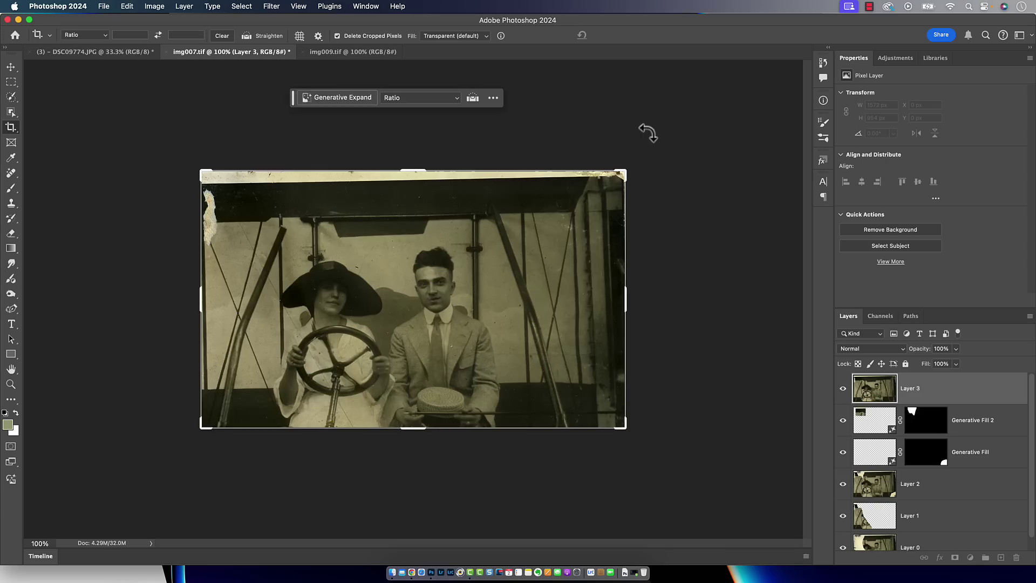
left_click_drag(650, 132, 652, 144)
mouse_move(417, 177)
left_mouse_down()
mouse_move(409, 197)
mouse_move(404, 188)
left_mouse_up()
key("Escape")
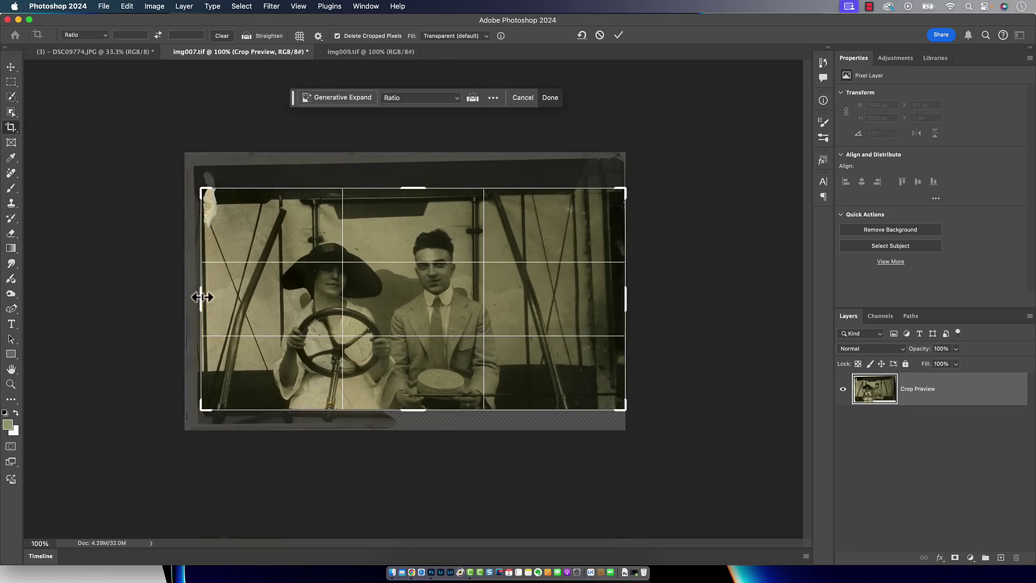
left_click_drag(203, 297, 224, 296)
left_click_drag(608, 289, 560, 292)
mouse_move(588, 227)
left_mouse_down()
mouse_move(598, 221)
mouse_move(588, 228)
left_mouse_up()
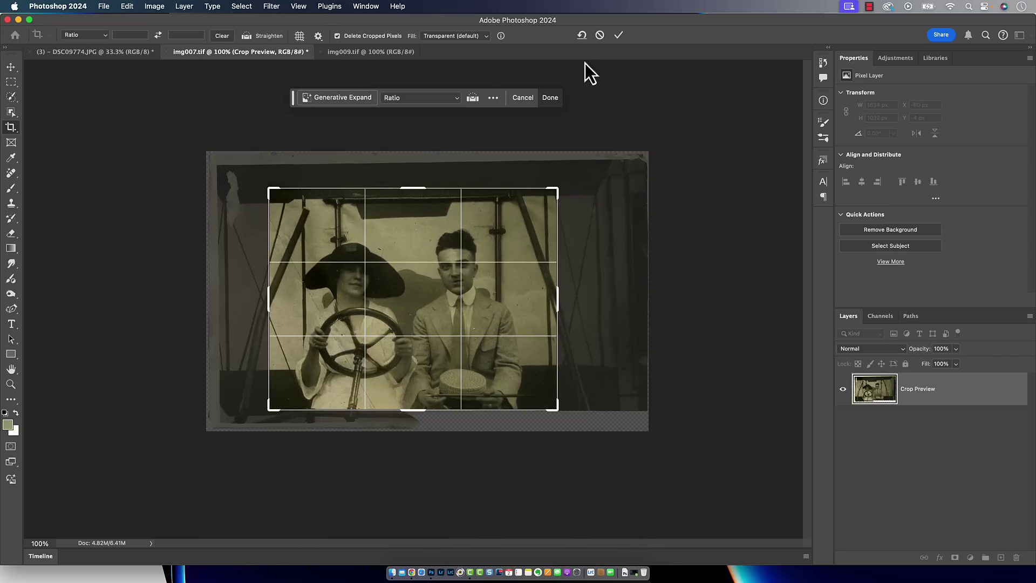
left_click(618, 35)
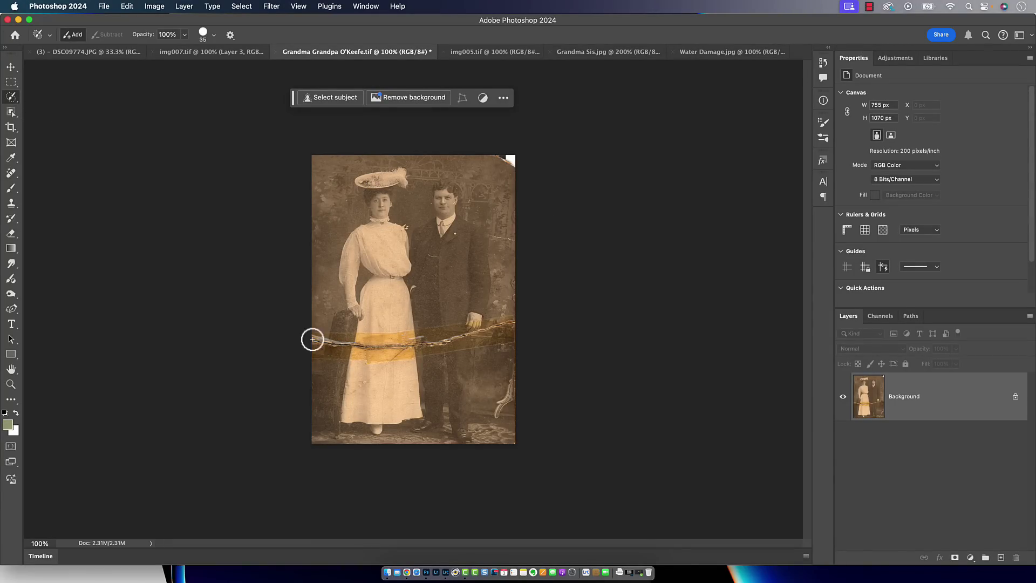
Step: Select the horizontal tear across the couple and fill it with prompt-less Generative Fill
mouse_move(308, 337)
left_mouse_down()
mouse_move(340, 333)
mouse_move(297, 333)
mouse_move(511, 317)
mouse_move(516, 335)
mouse_move(346, 360)
mouse_move(306, 351)
mouse_move(313, 340)
mouse_move(310, 354)
left_mouse_up()
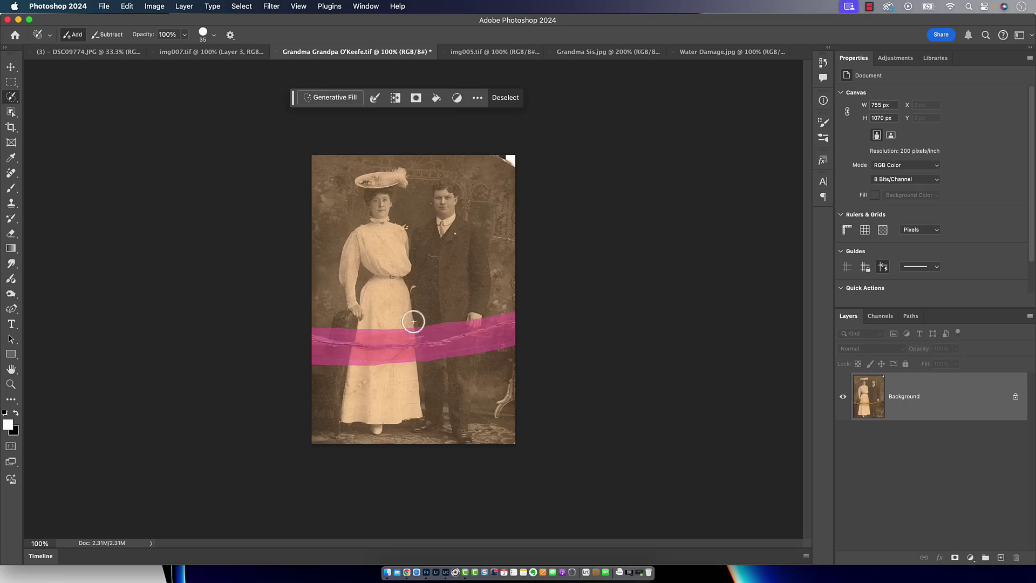
left_click(340, 98)
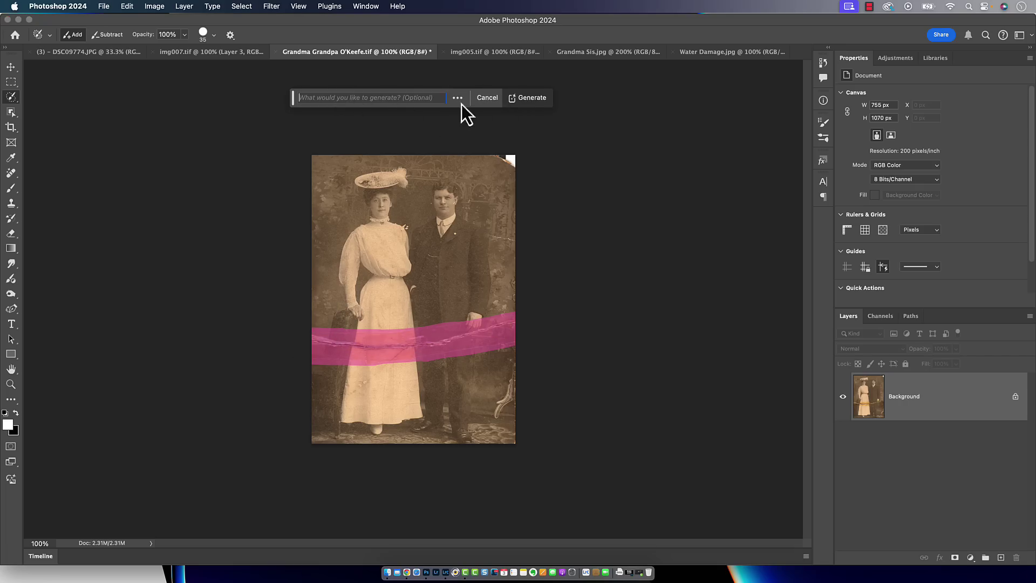
left_click(532, 98)
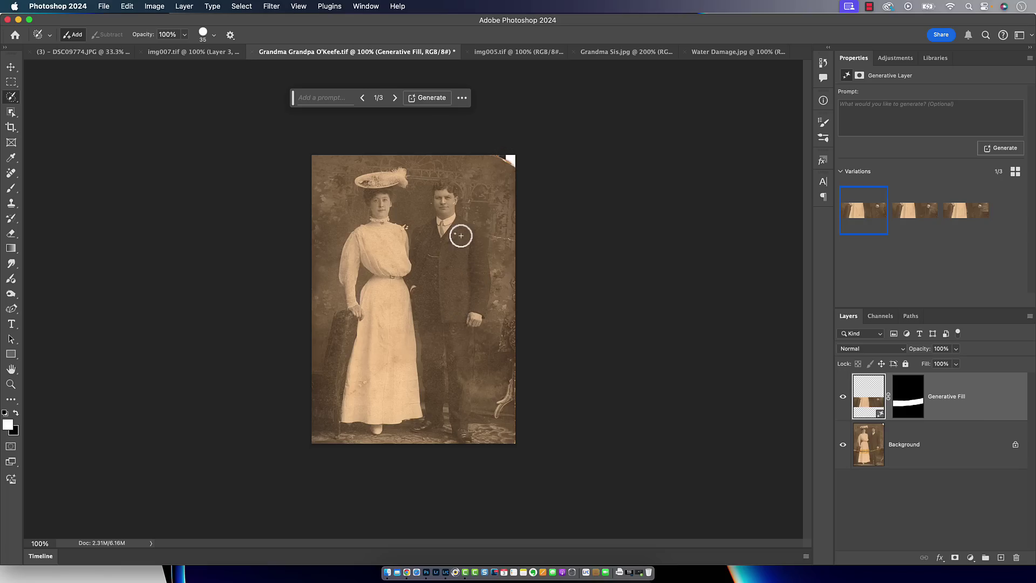
Step: On img005.tif, choose the Remove Tool with a brush size of 45
left_click(510, 53)
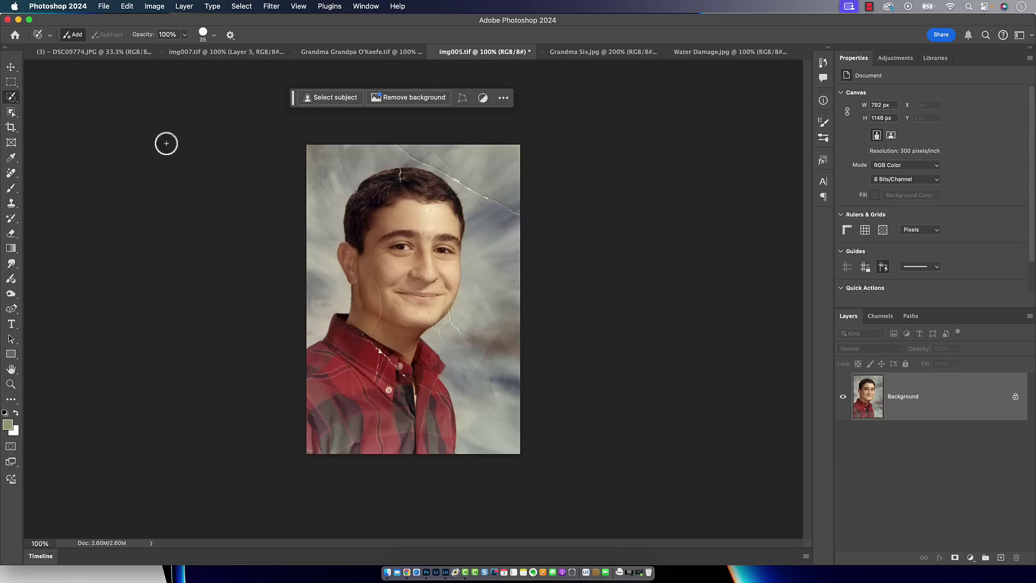
left_click(11, 175)
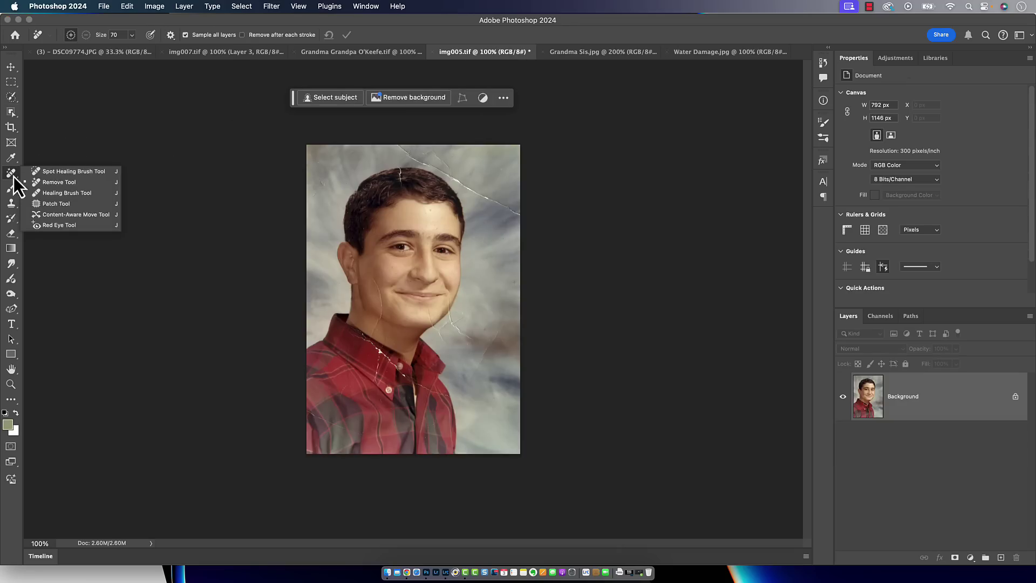
left_click(62, 181)
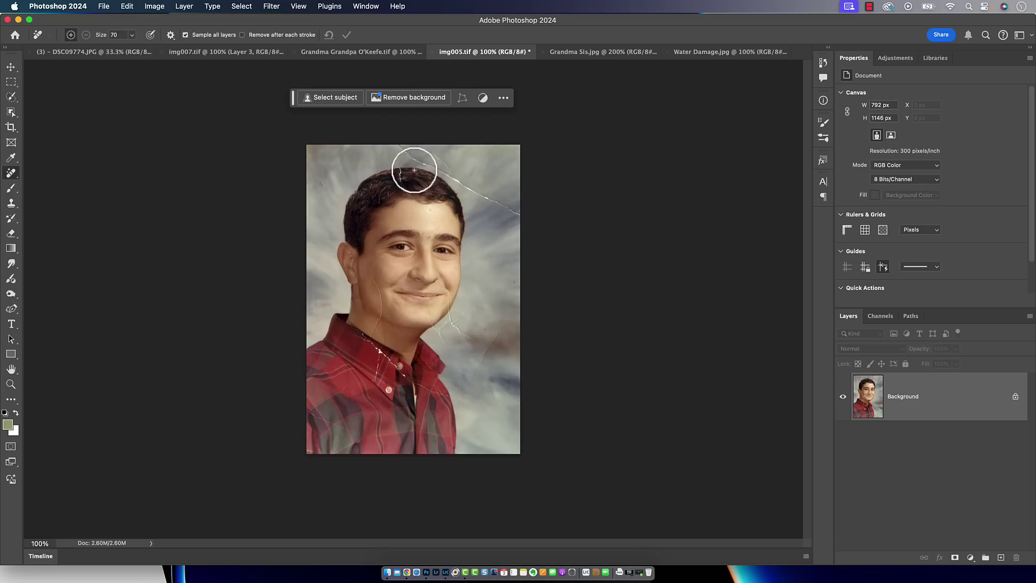
key("bracketleft")
key("bracketleft")
key("bracketleft")
Step: Remove the creases through the hair and along the collar, then undo the removal
left_click_drag(530, 220, 528, 218)
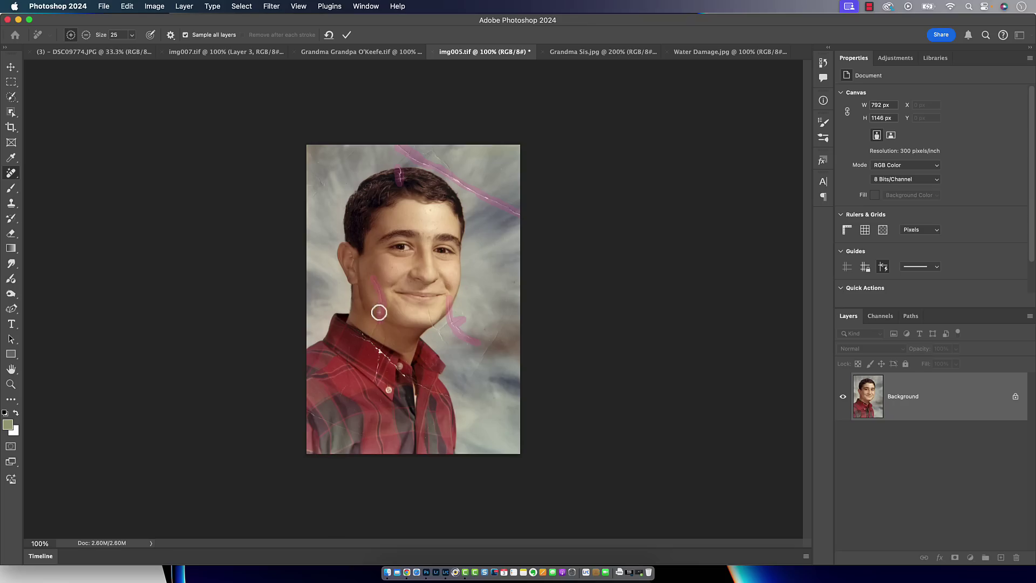
left_click_drag(356, 335, 387, 358)
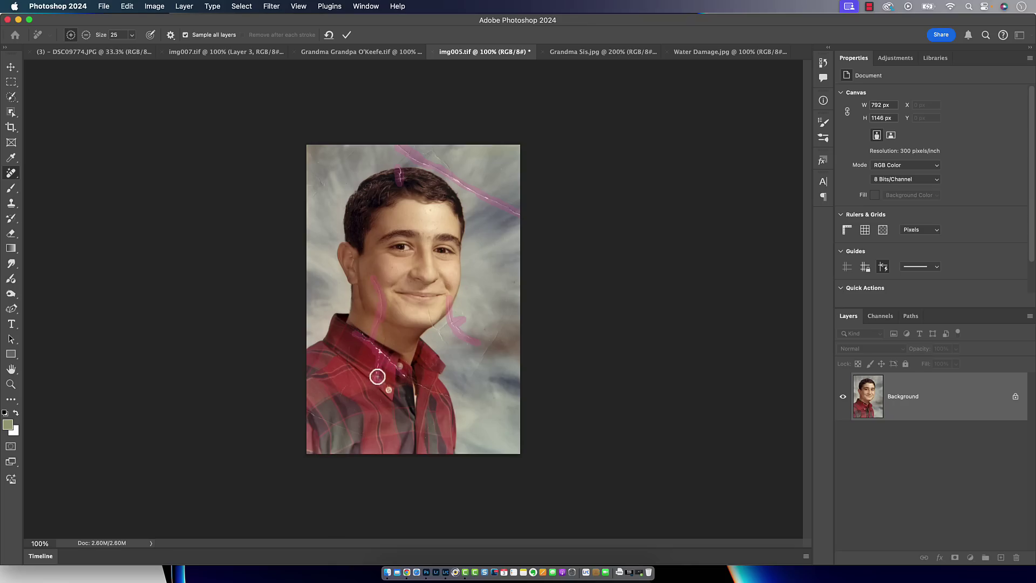
left_click(347, 35)
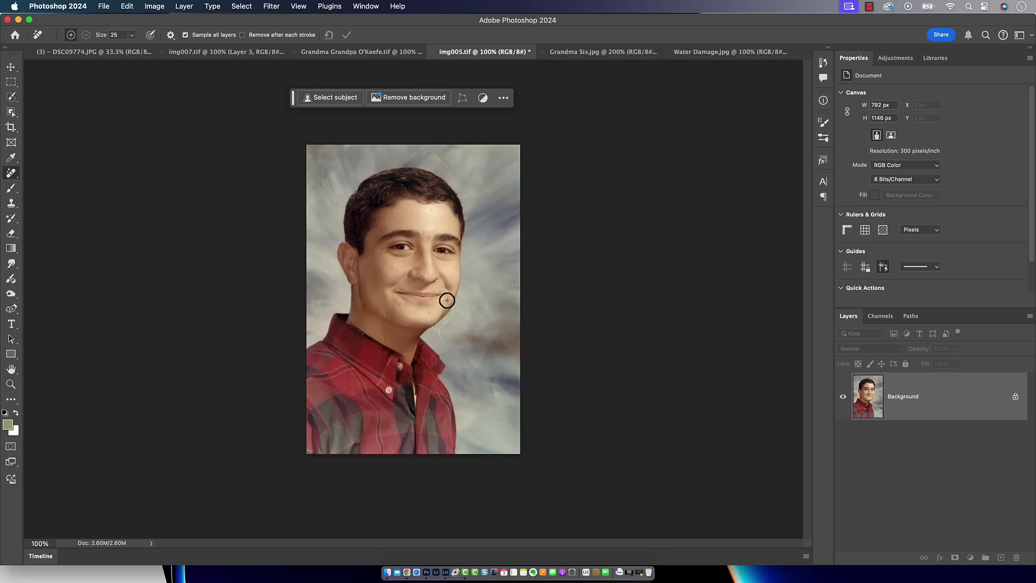
key("super+z")
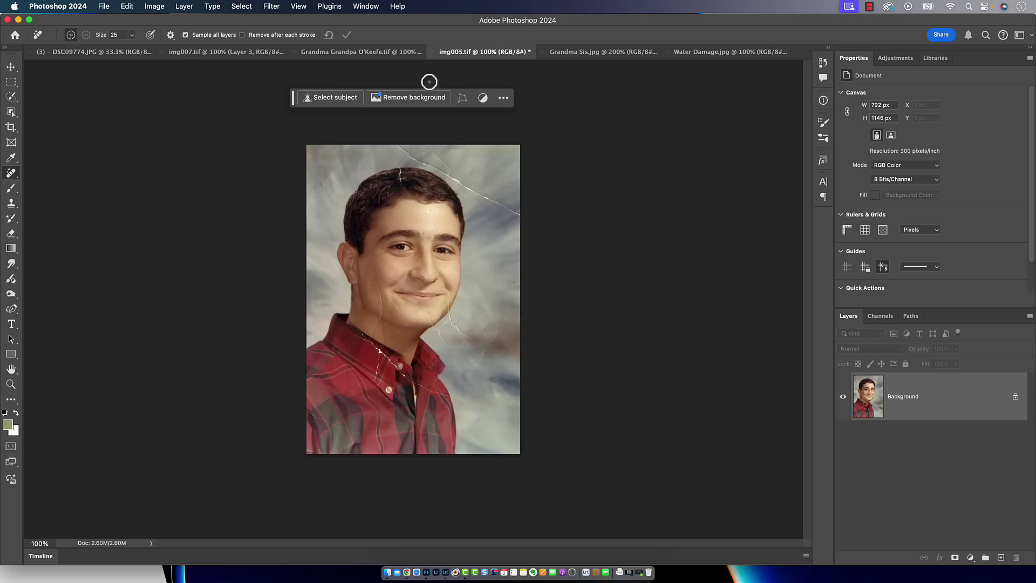
left_click(271, 7)
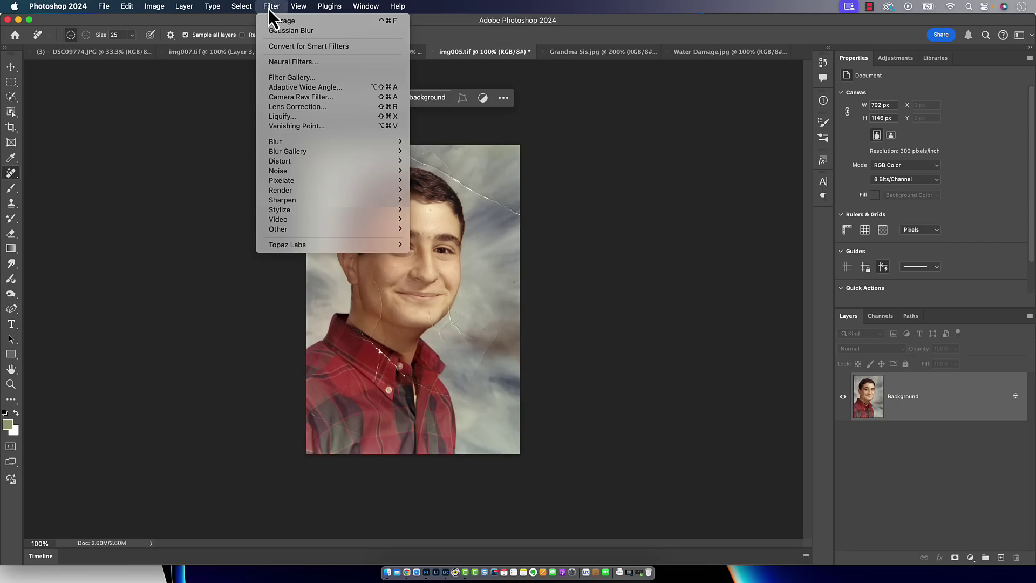
left_click(334, 64)
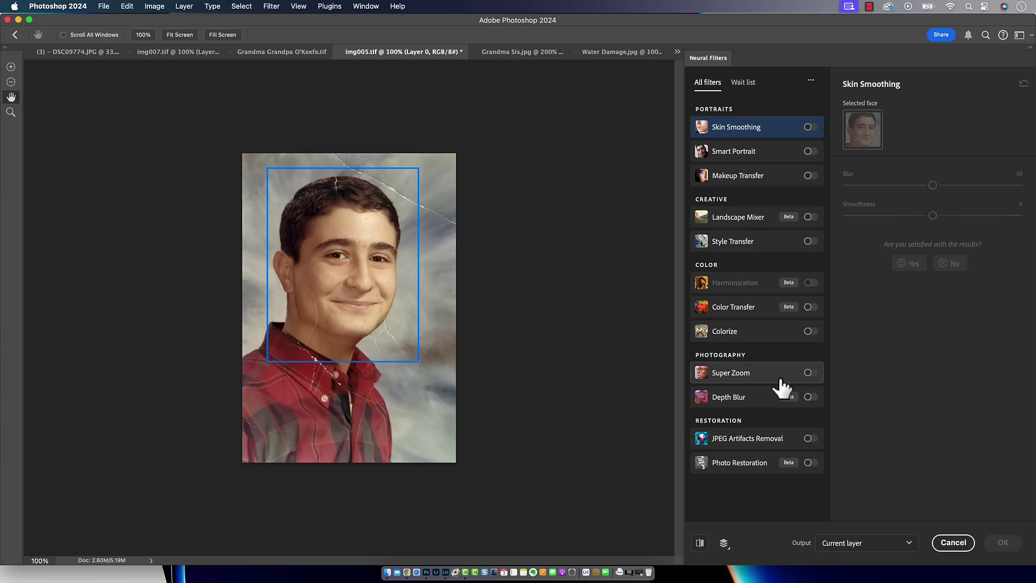
left_click(808, 463)
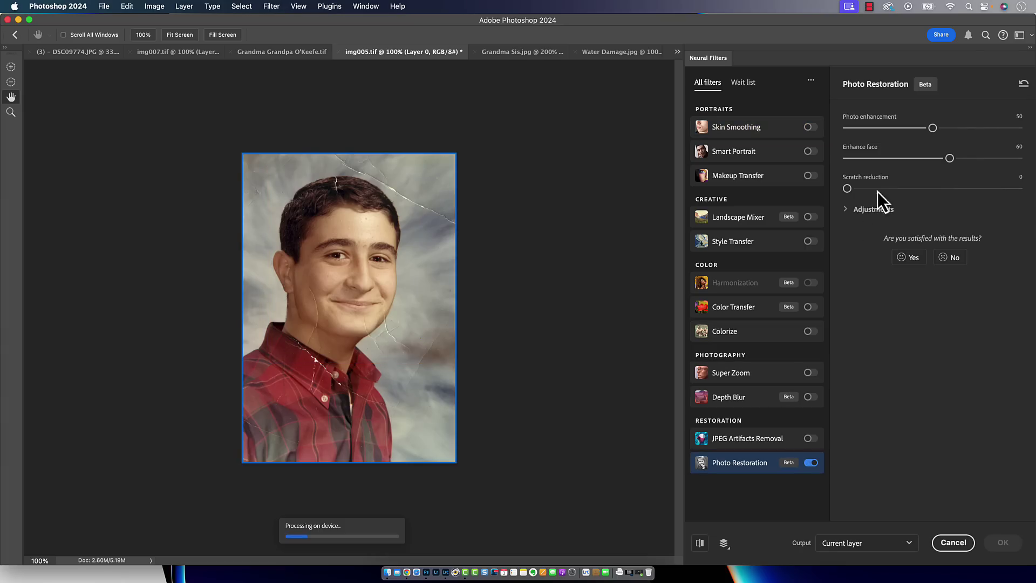
left_click_drag(932, 128, 843, 128)
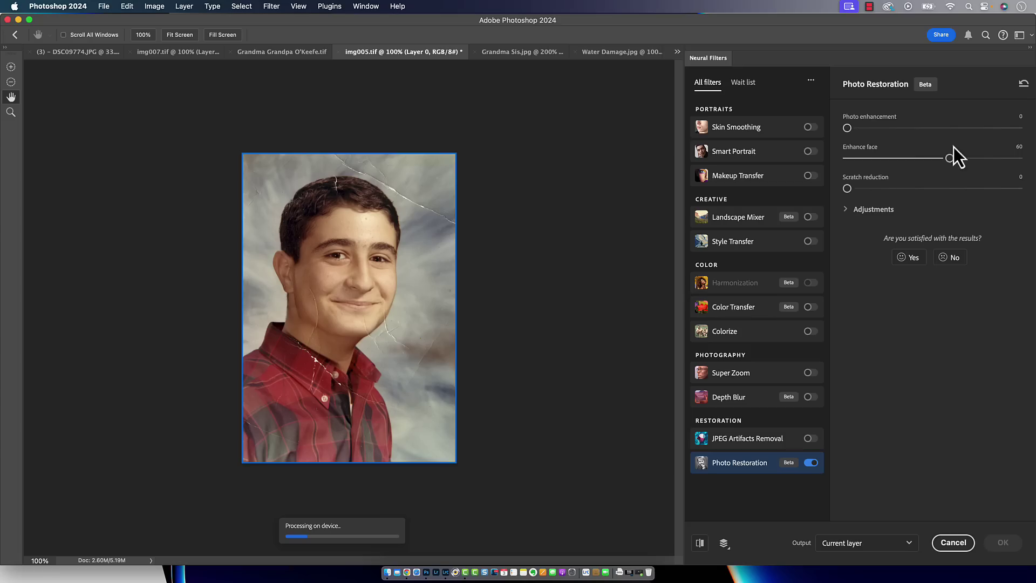
left_click_drag(950, 158, 898, 189)
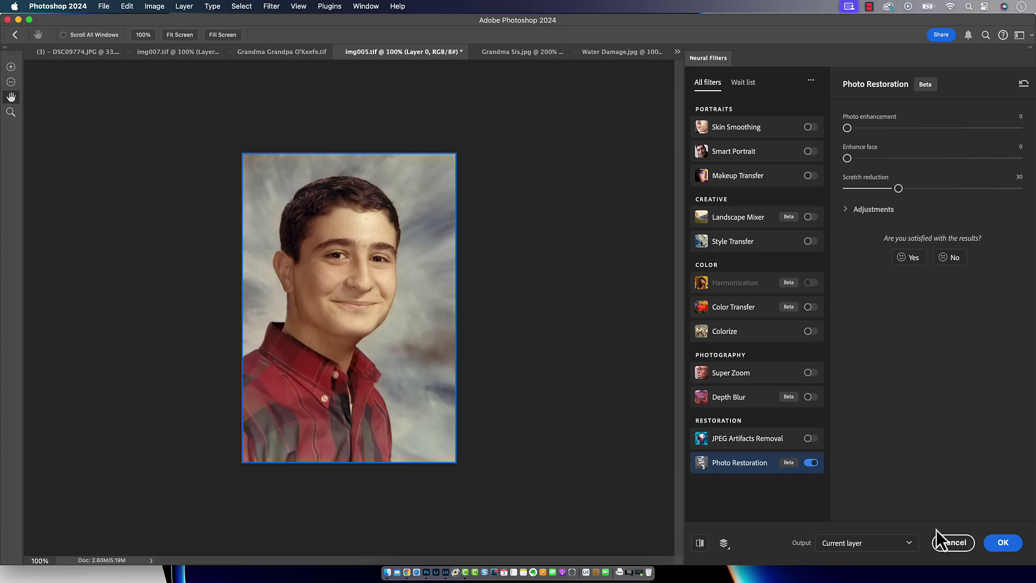
left_click(951, 545)
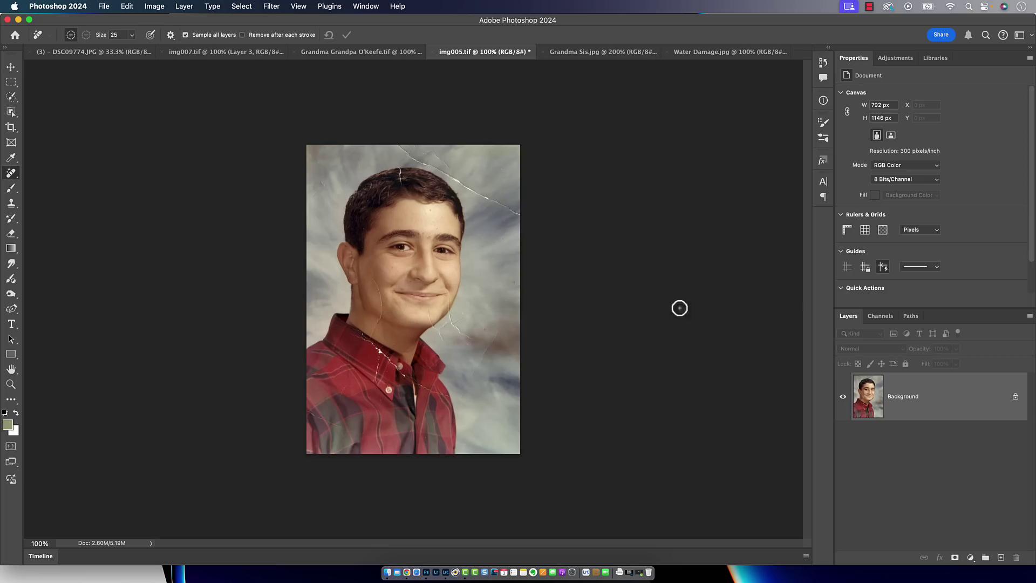
Step: Enable the Photo Restoration neural filter on Grandma Sis.jpg
left_click(583, 52)
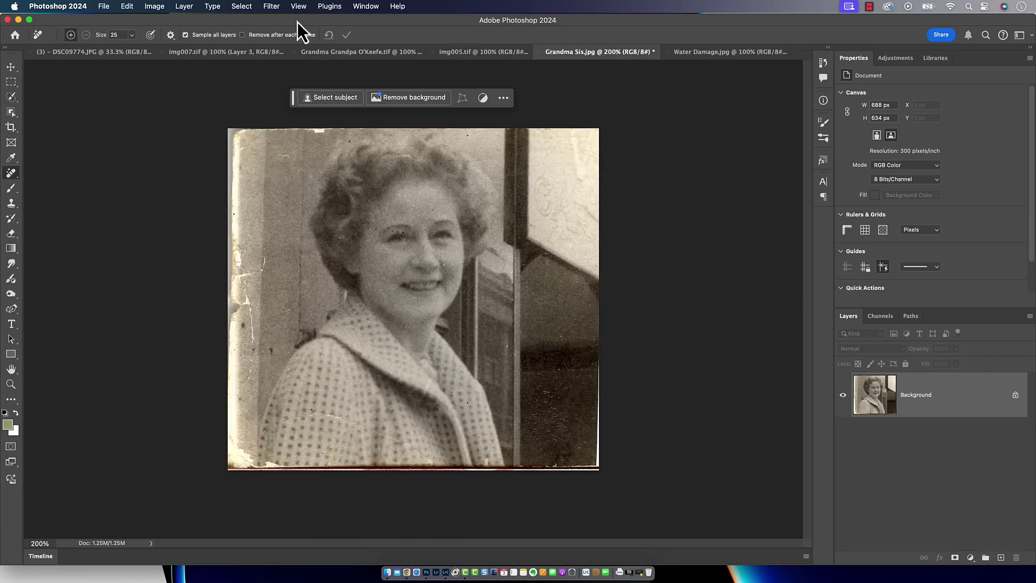
left_click(276, 7)
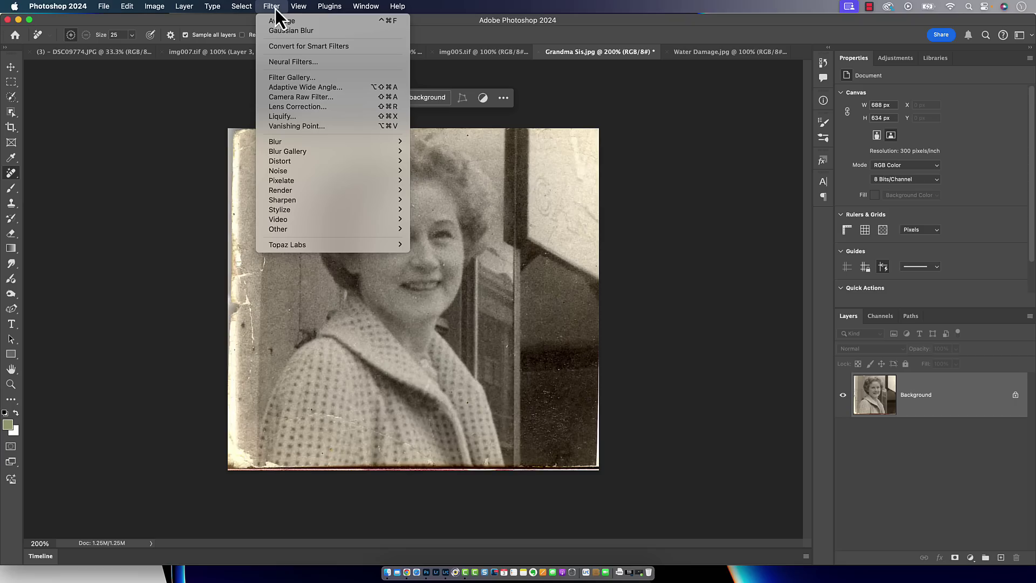
left_click(289, 62)
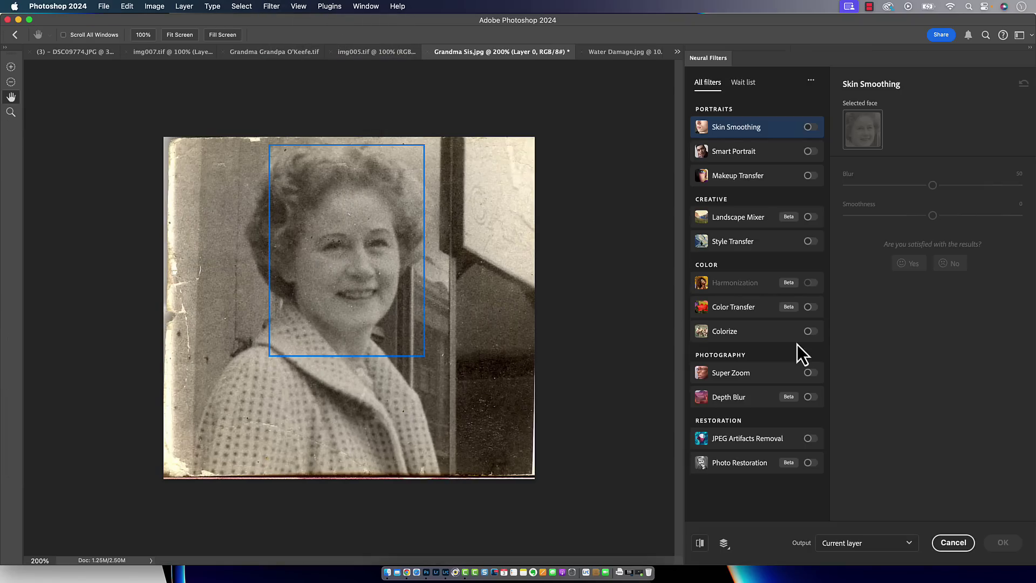
left_click(810, 462)
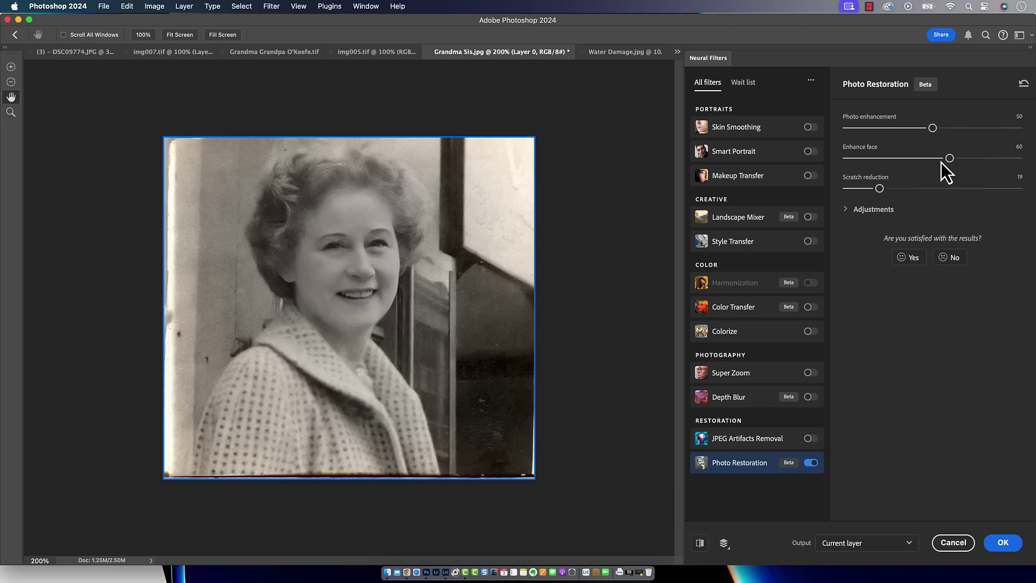
Step: Set Enhance face to 63 and compare the restored preview with the original
mouse_move(948, 158)
left_mouse_down()
mouse_move(890, 158)
mouse_move(942, 158)
left_mouse_up()
left_click_drag(942, 159, 955, 158)
left_click(701, 545)
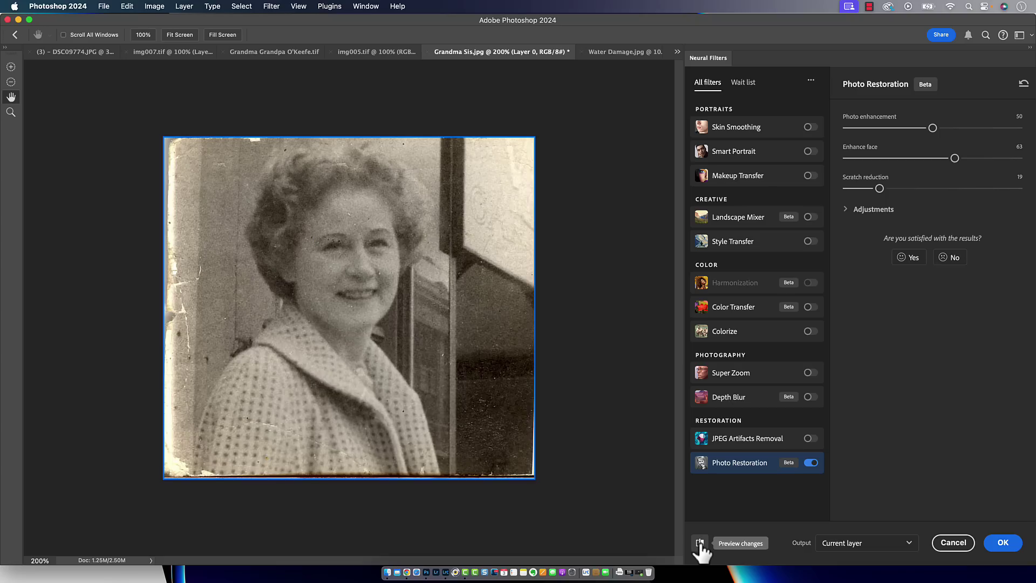
left_click(701, 545)
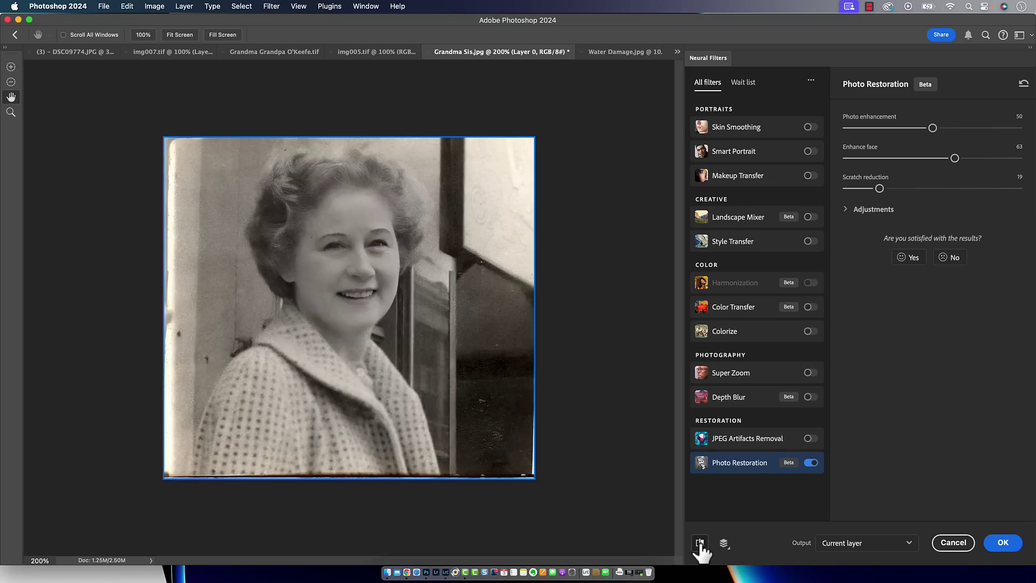
Step: Test JPEG Artifacts Removal, leave it off, and view the original photo
left_click(810, 438)
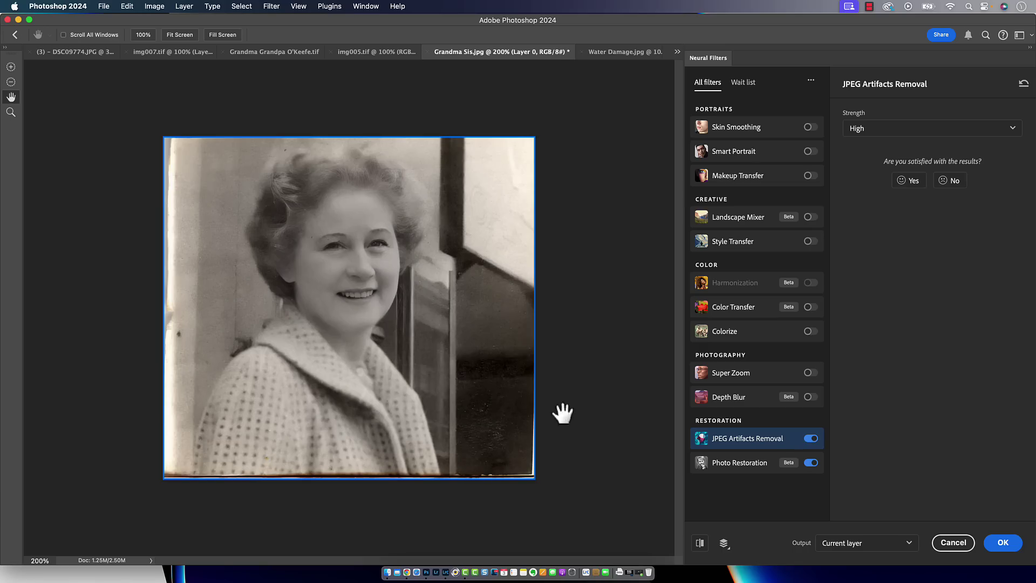
left_click(810, 438)
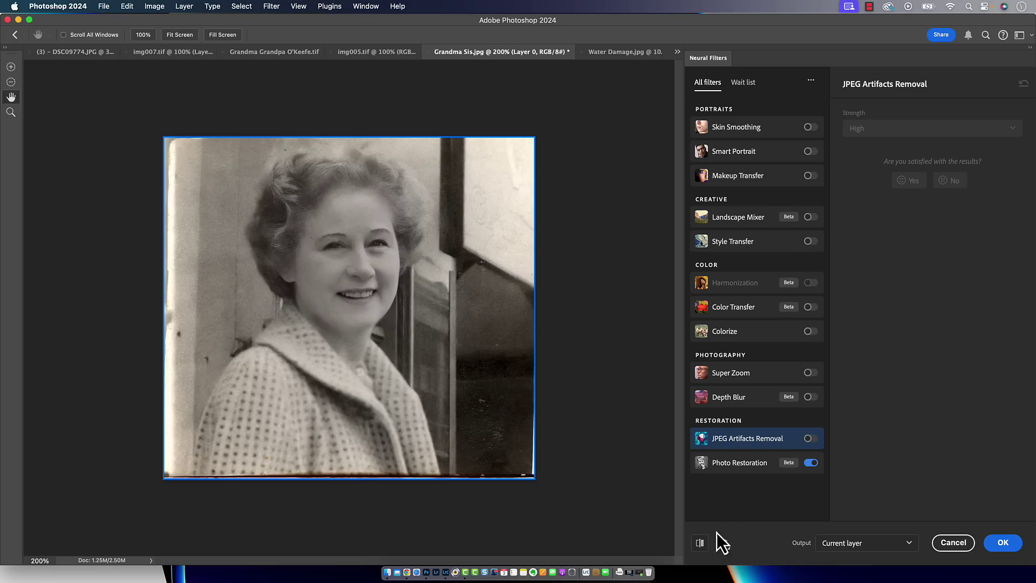
left_click(700, 544)
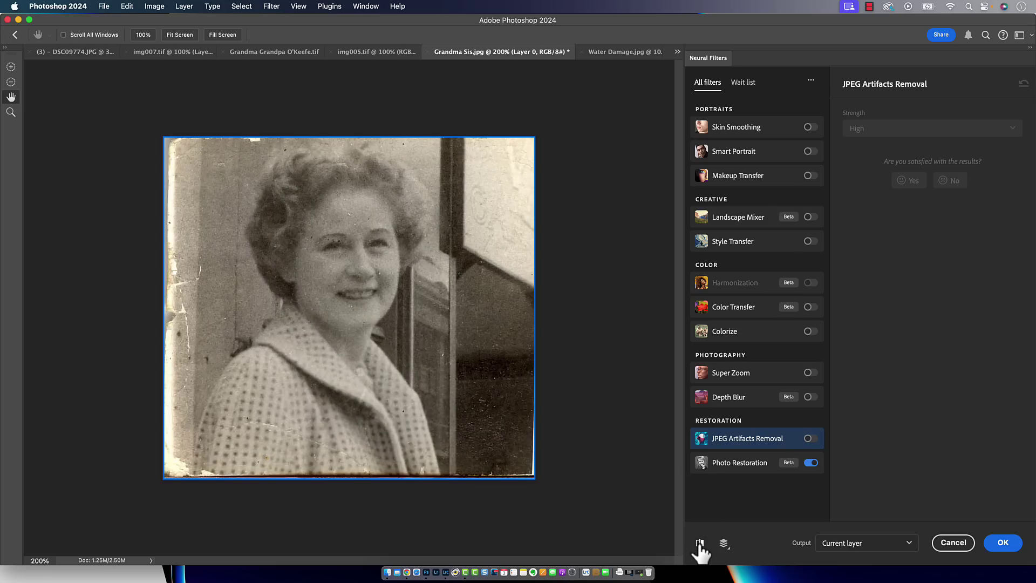